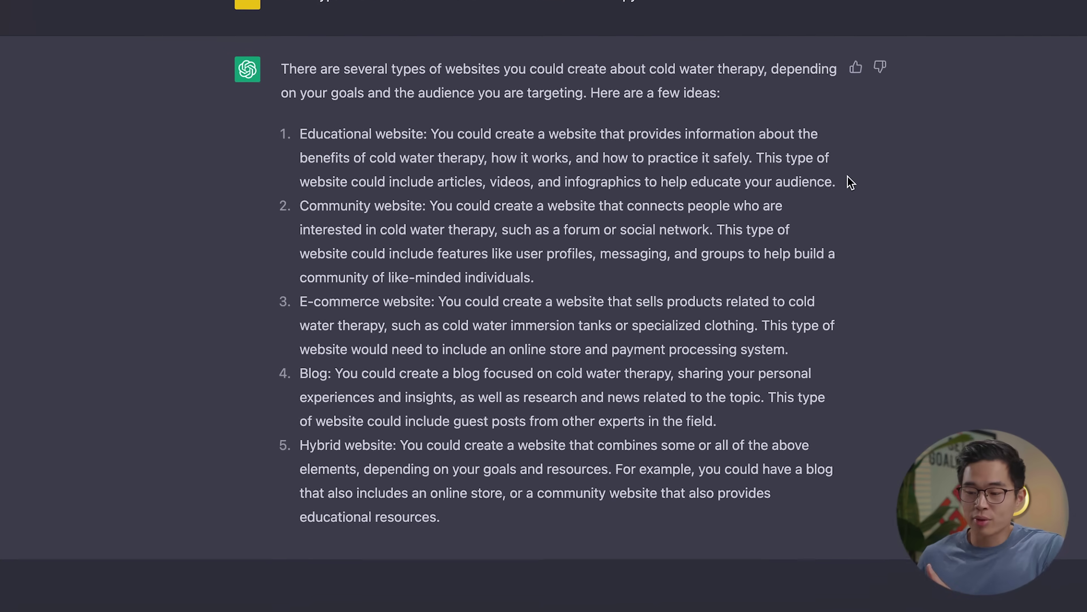
- Highlight the educational website idea in the ChatGPT answer about cold water therapy websites
drag(845, 184, 278, 135)
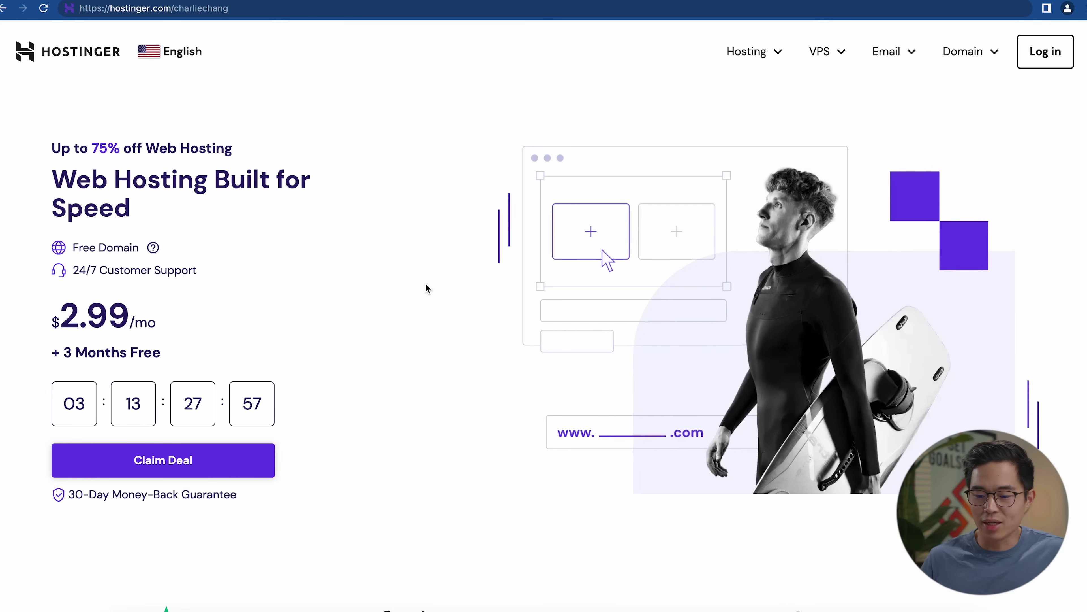
- Open the Hostinger deal, compare the hosting plans' features, and add the Premium Web Hosting plan to the cart
click(182, 460)
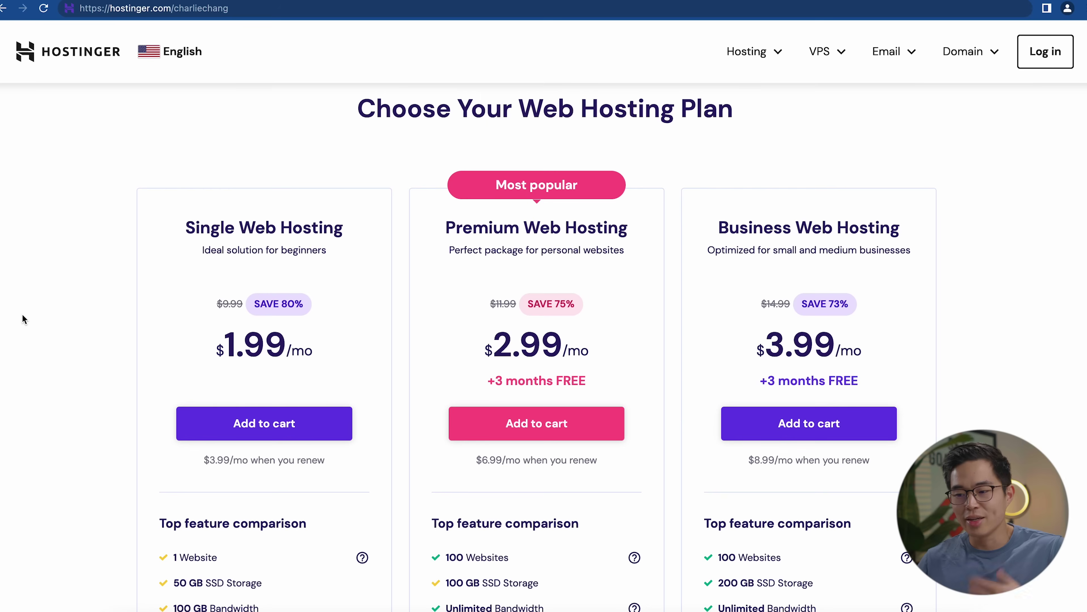
scroll(24, 319, down, 2)
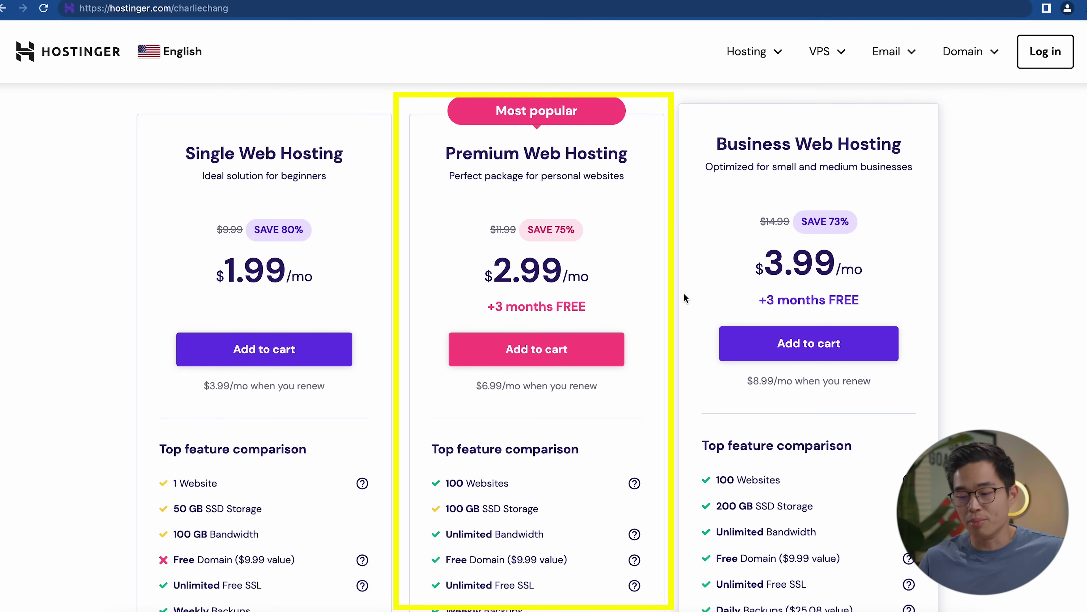
scroll(684, 298, down, 1)
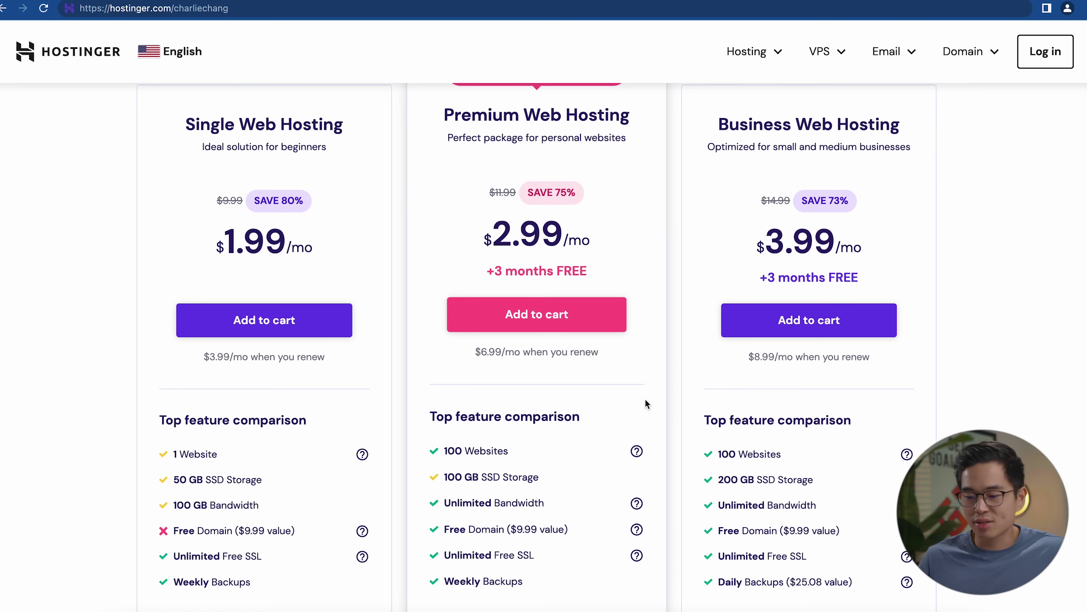
scroll(645, 398, down, 1)
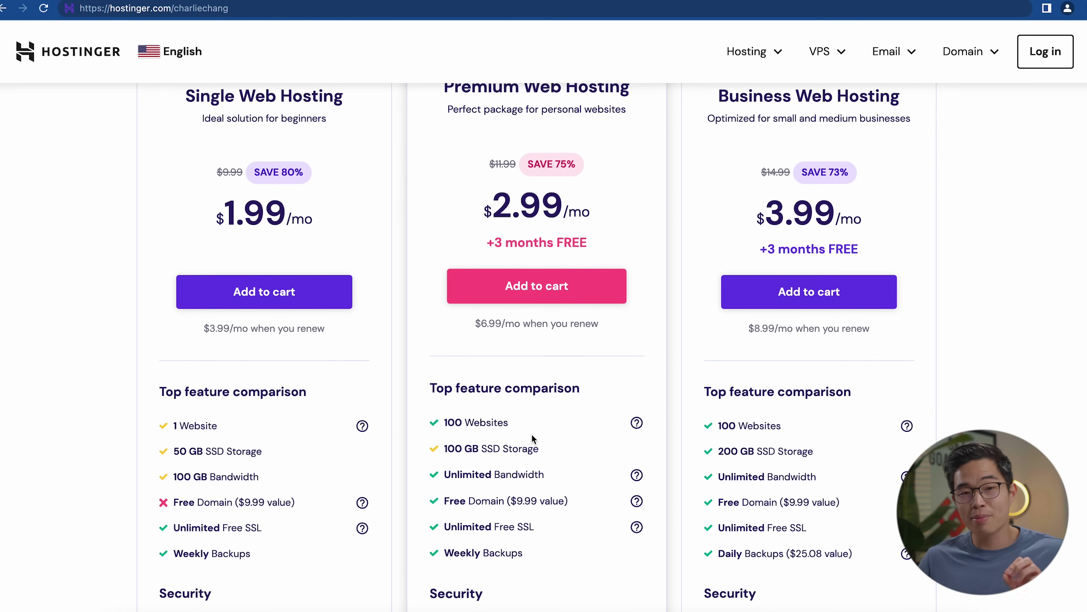
scroll(532, 433, down, 4)
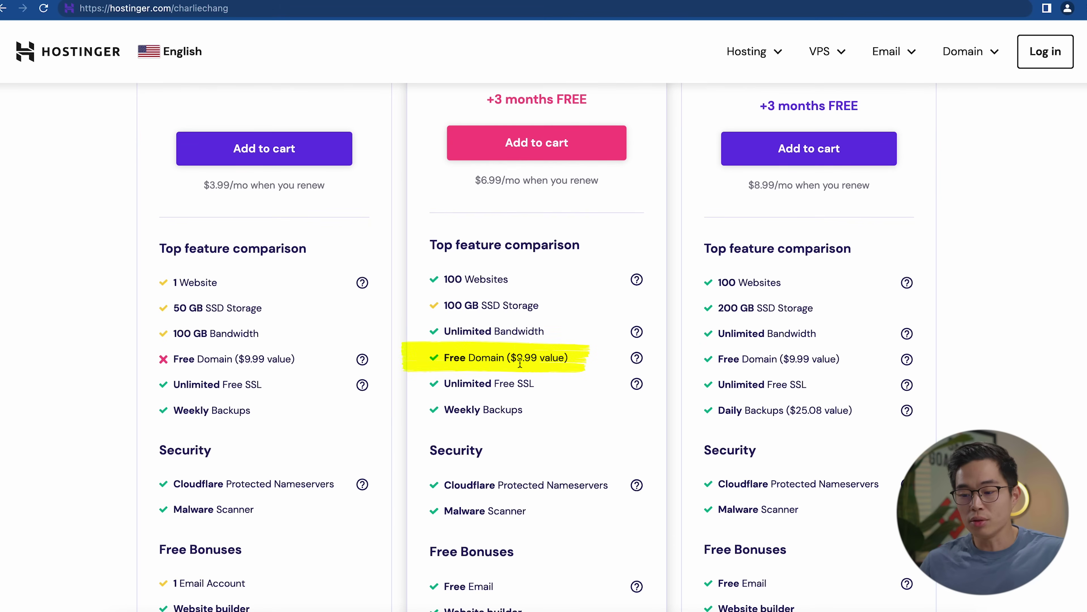
scroll(513, 429, down, 5)
double_click(493, 471)
scroll(471, 475, down, 2)
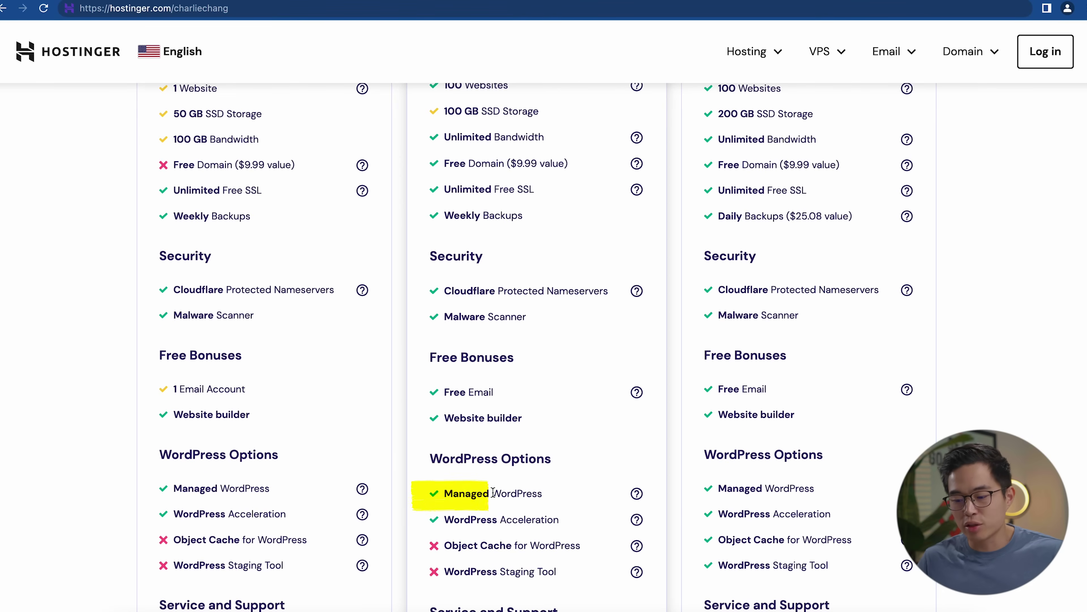
scroll(514, 343, up, 10)
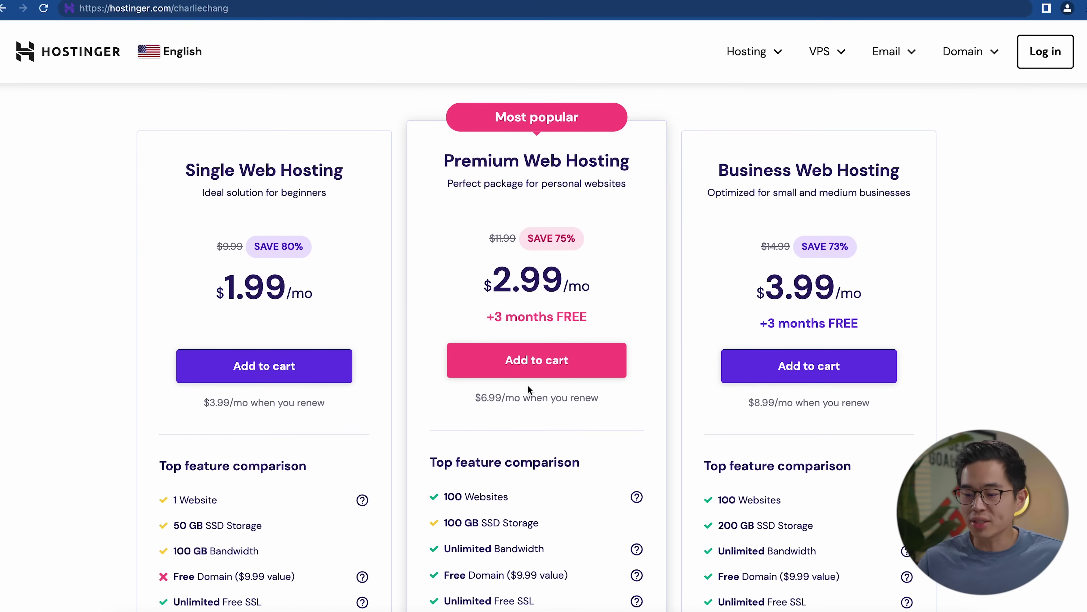
click(537, 369)
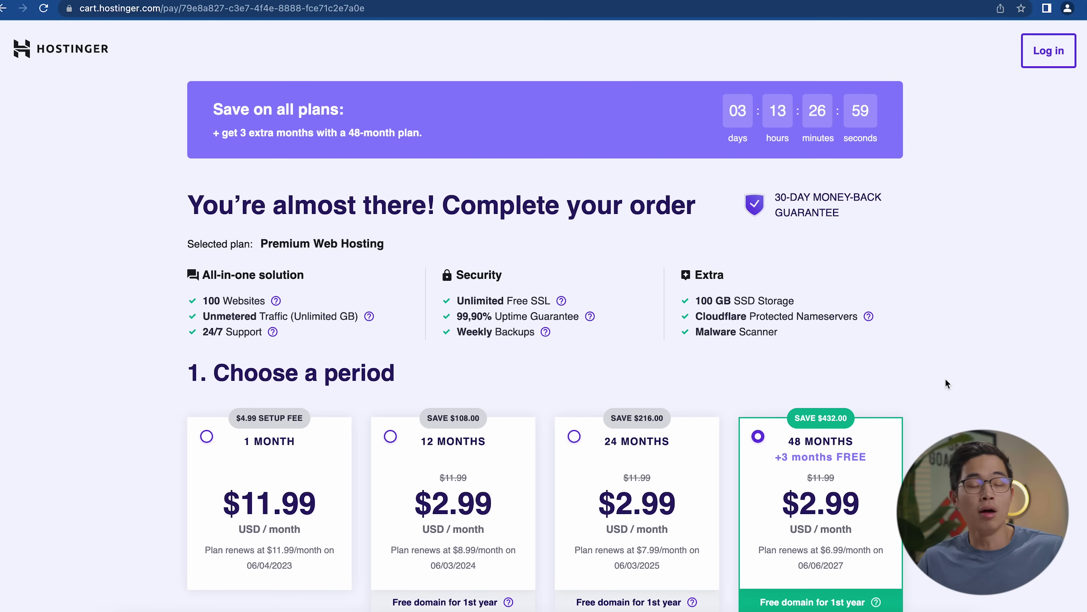
- Review the subscription periods, account section and payment section of the Premium Web Hosting order
scroll(958, 410, down, 4)
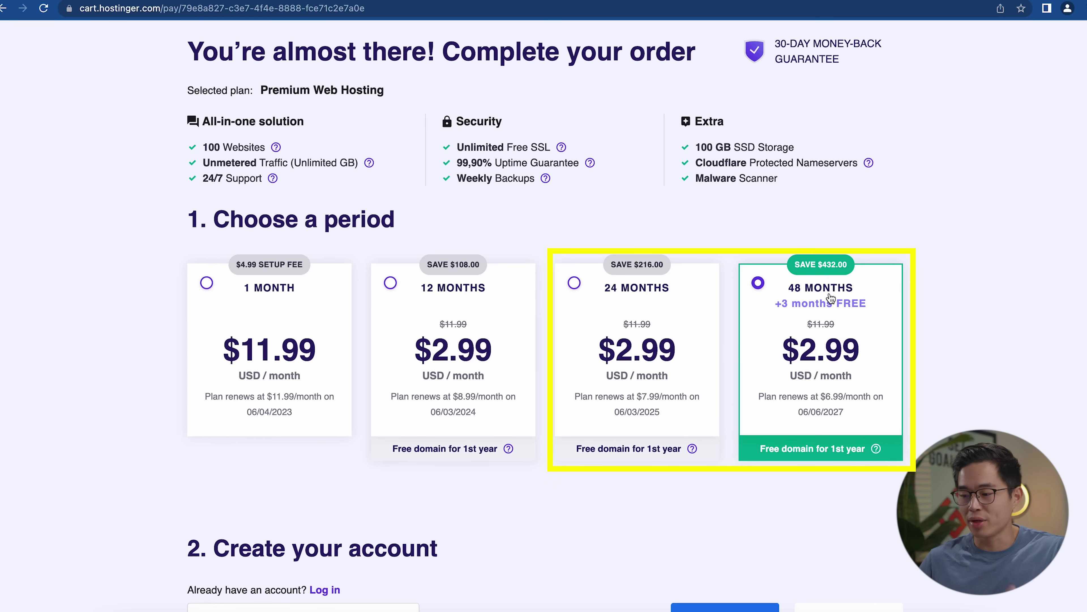
scroll(905, 373, down, 1)
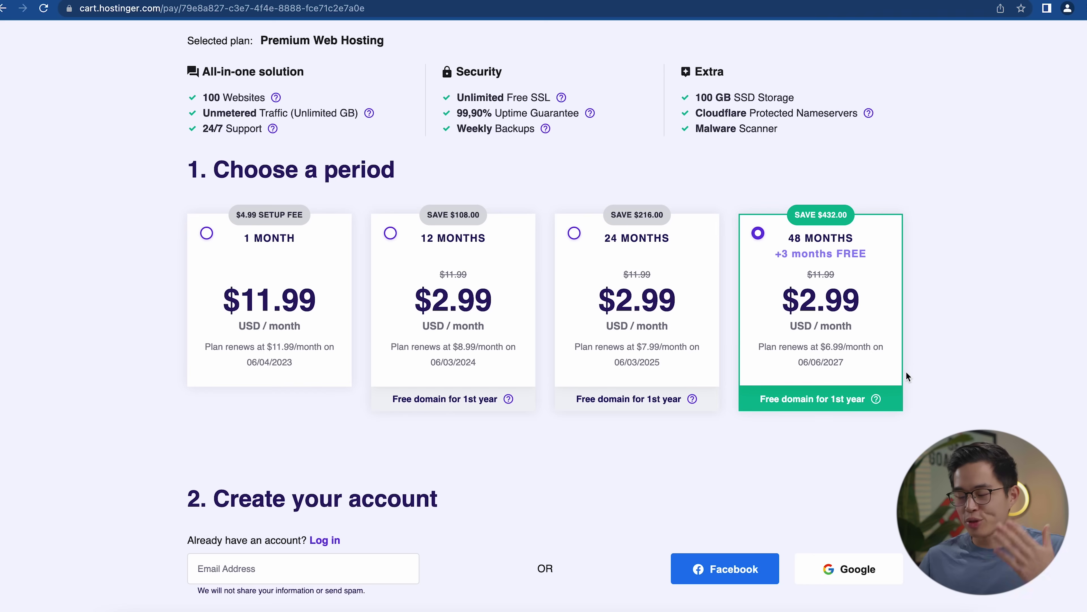
scroll(954, 299, down, 2)
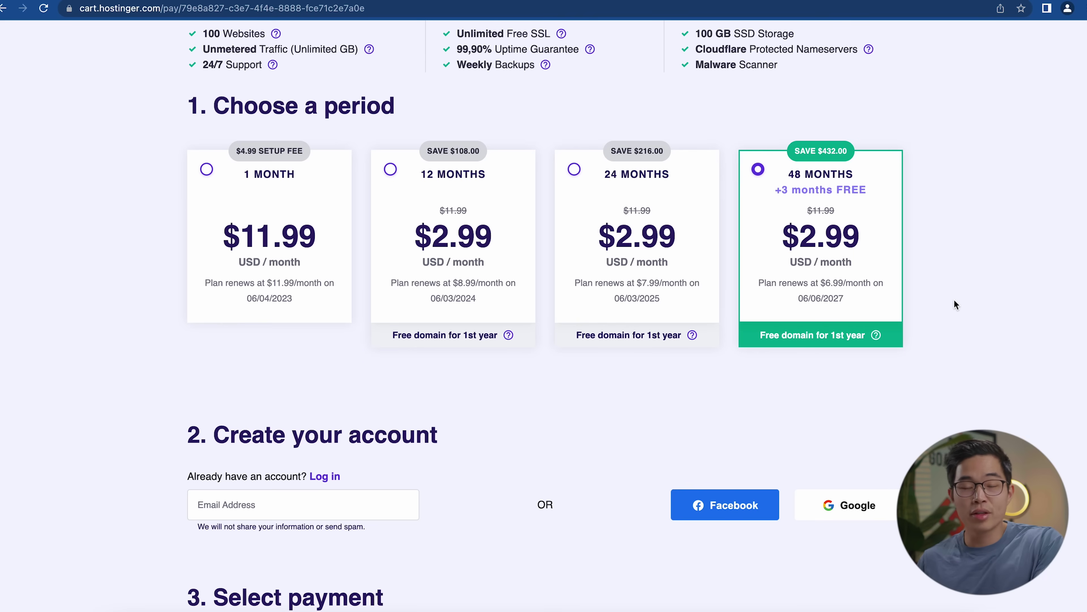
scroll(954, 304, up, 1)
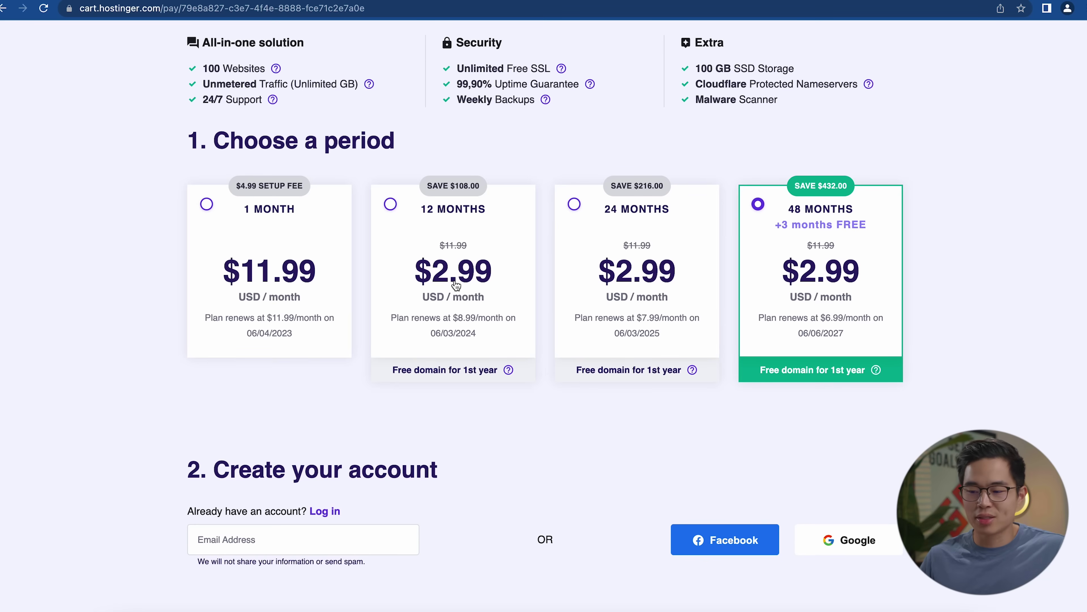
scroll(456, 285, down, 4)
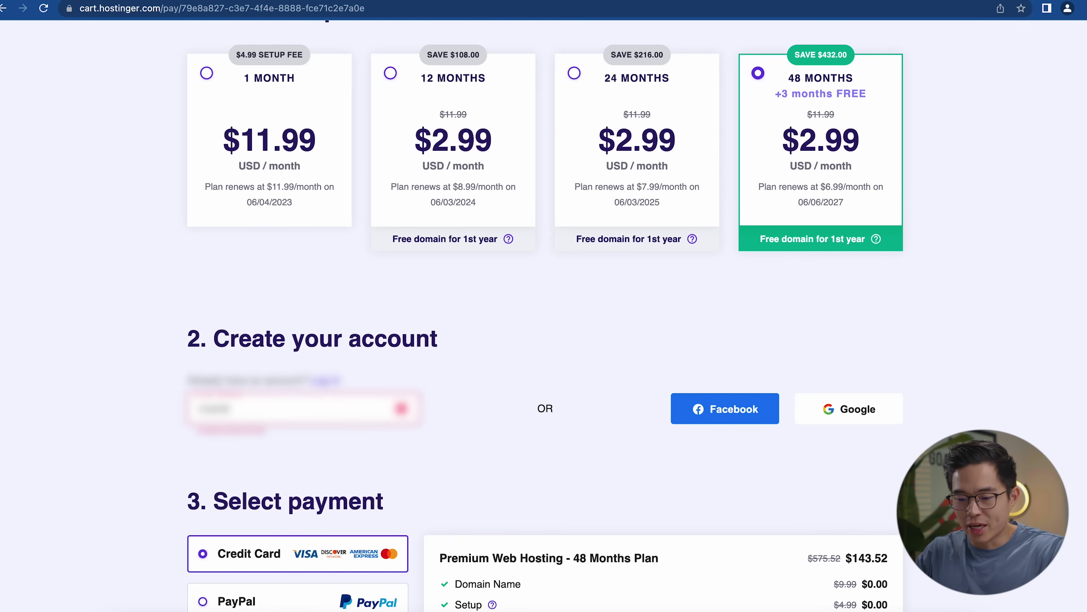
scroll(638, 373, down, 15)
scroll(638, 375, up, 2)
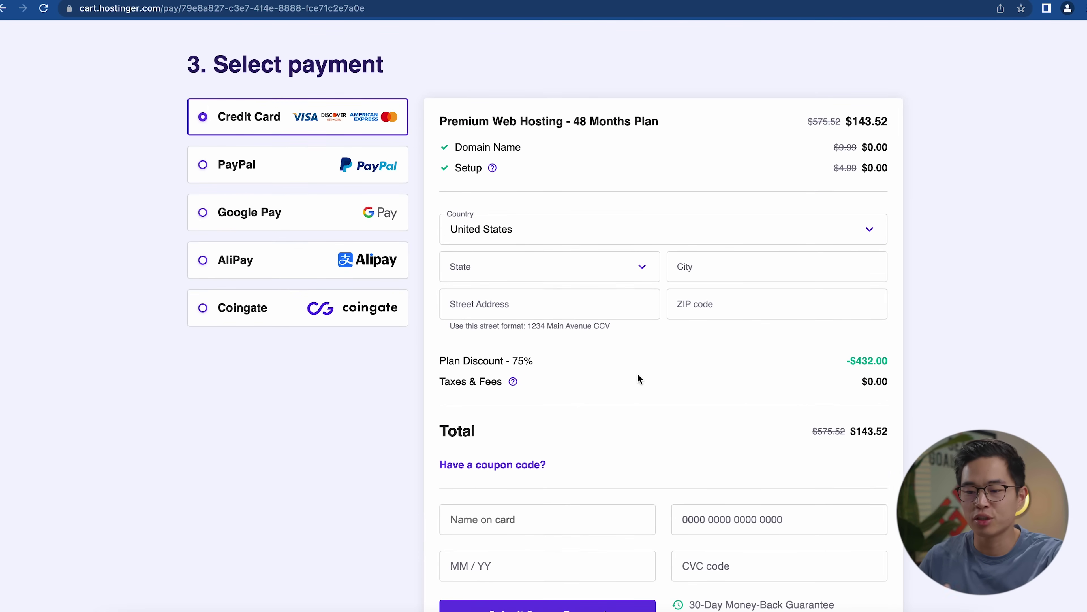
- Apply the coupon code CHARLIECHANG to the Premium Web Hosting order
scroll(539, 332, down, 1)
drag(535, 331, 511, 331)
click(512, 435)
click(515, 472)
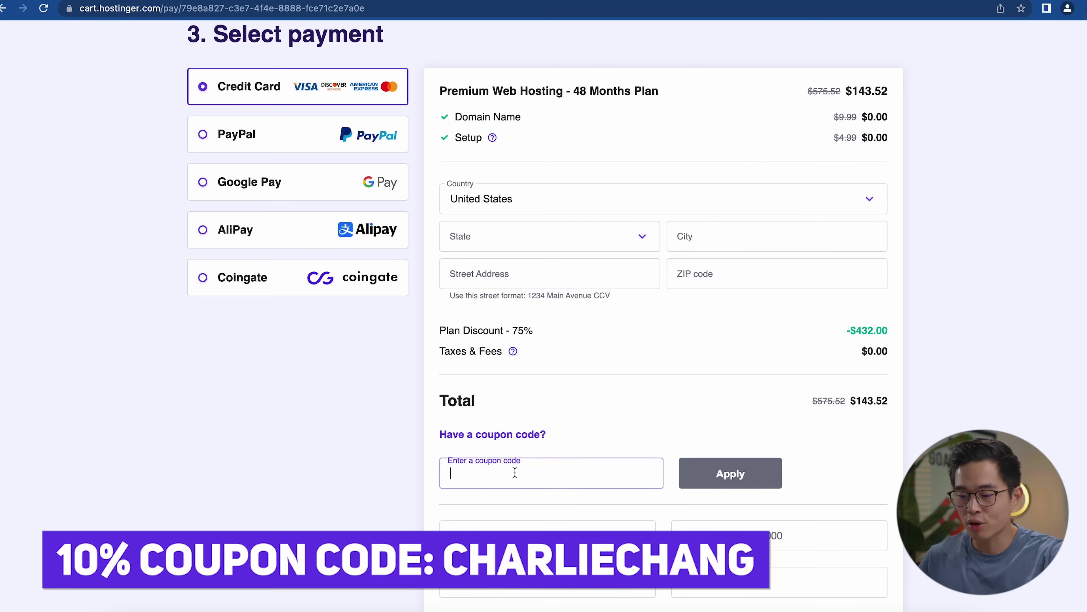
text(CHARLIECHANG)
click(743, 479)
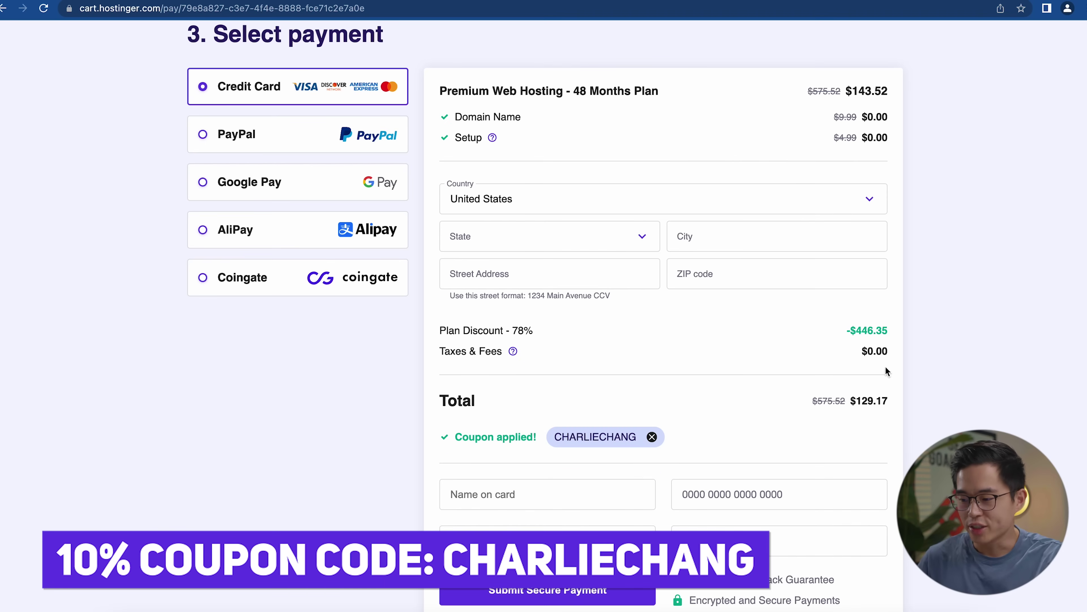
- Check the order's discounted total and submit the secure payment for the 48-month Premium Web Hosting plan
scroll(762, 442, up, 2)
drag(850, 460, 900, 463)
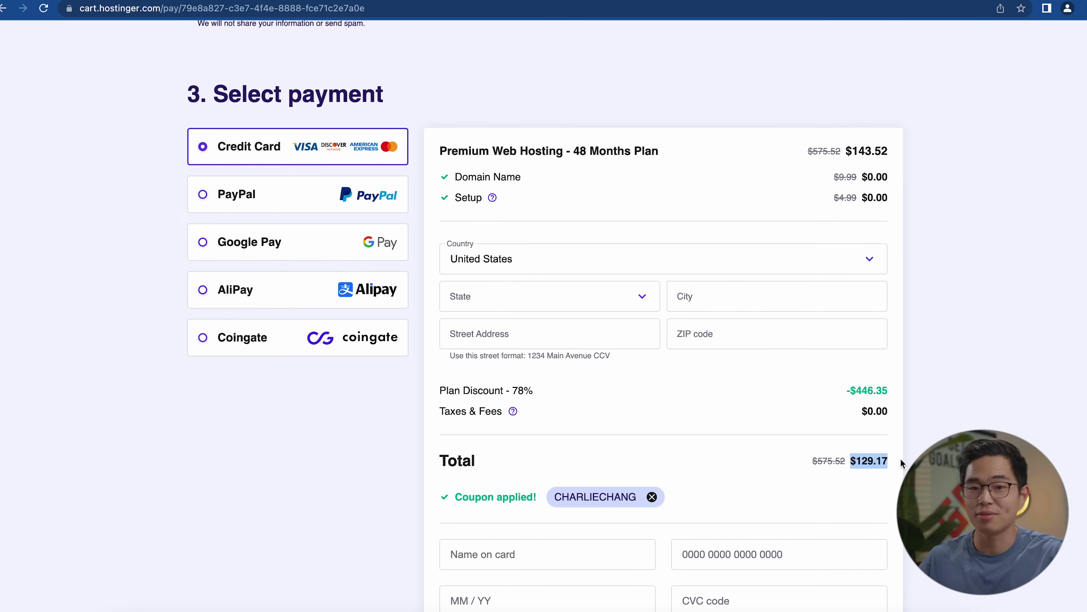
scroll(621, 372, down, 5)
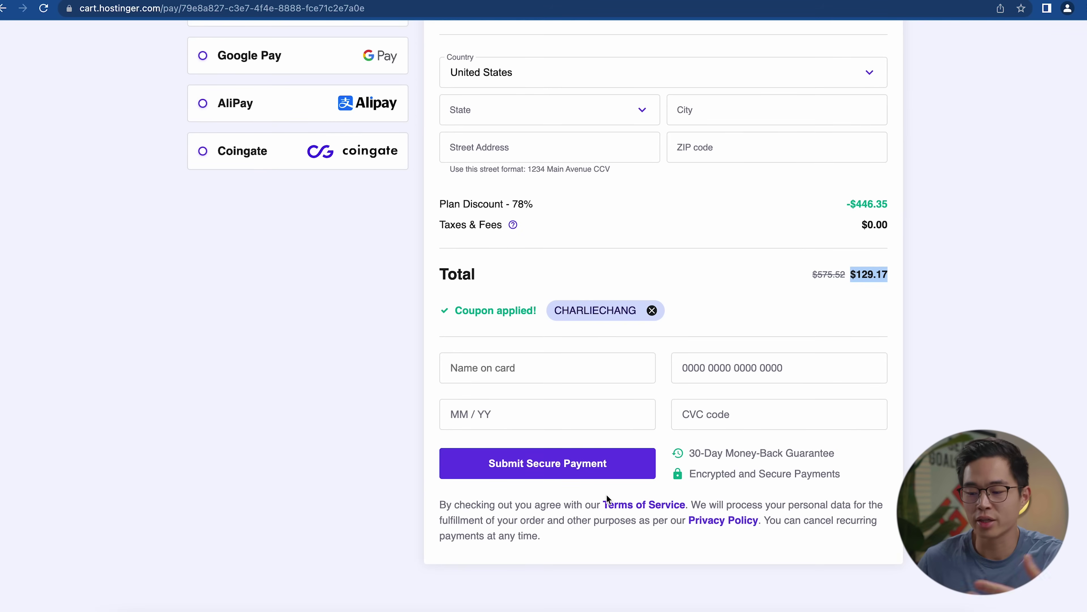
click(586, 468)
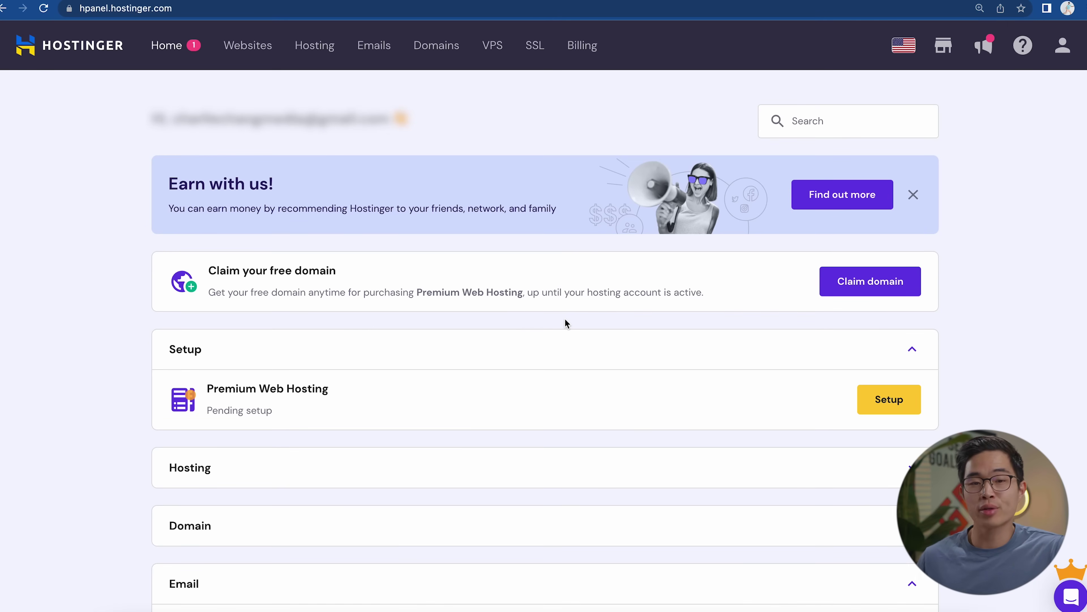
- Claim the free domain coldwatertherapyguide.com and finish its registration with the existing domain profile
click(881, 286)
key(super+equal)
text(coldwatertherapyguide)
click(729, 336)
click(692, 431)
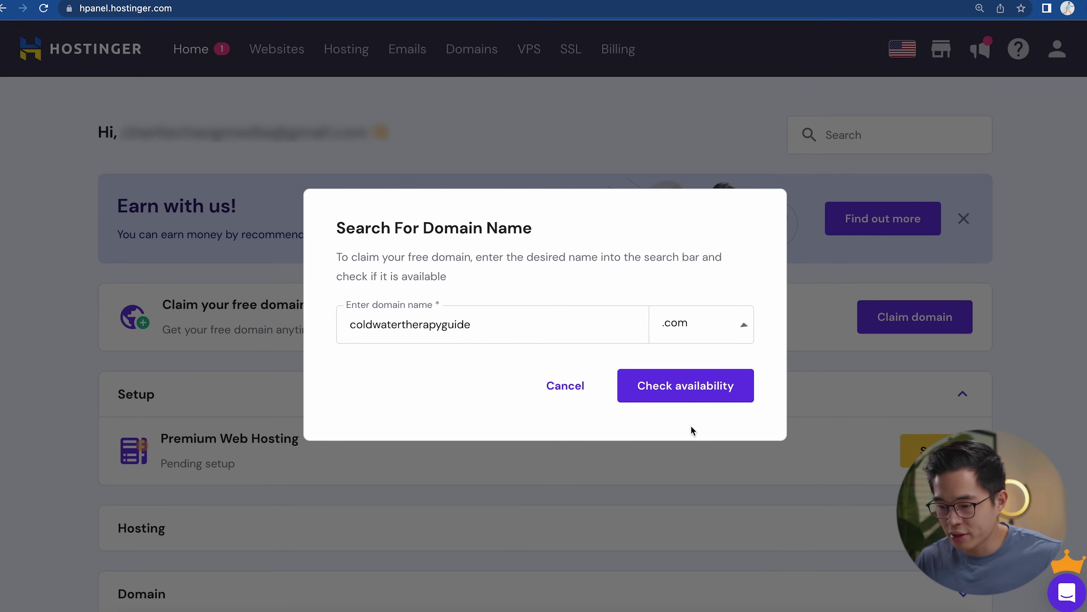
click(685, 390)
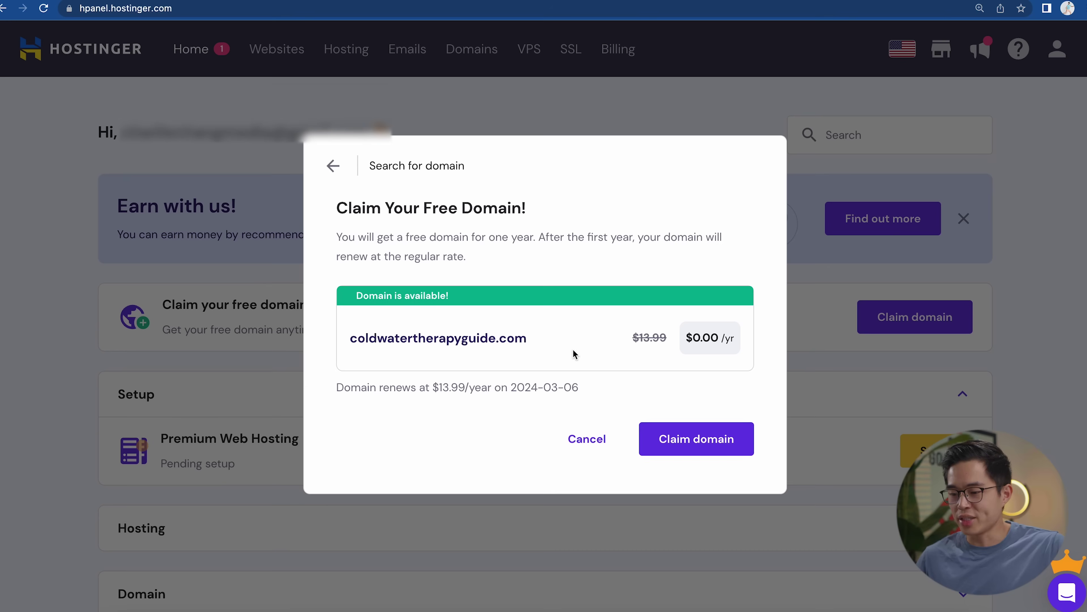
click(729, 445)
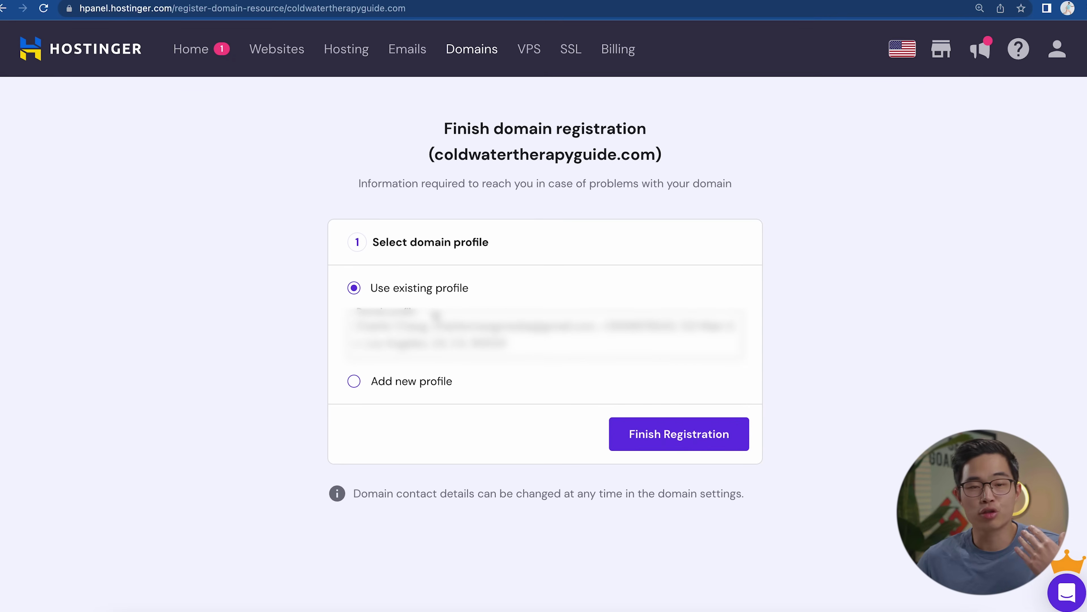
click(682, 427)
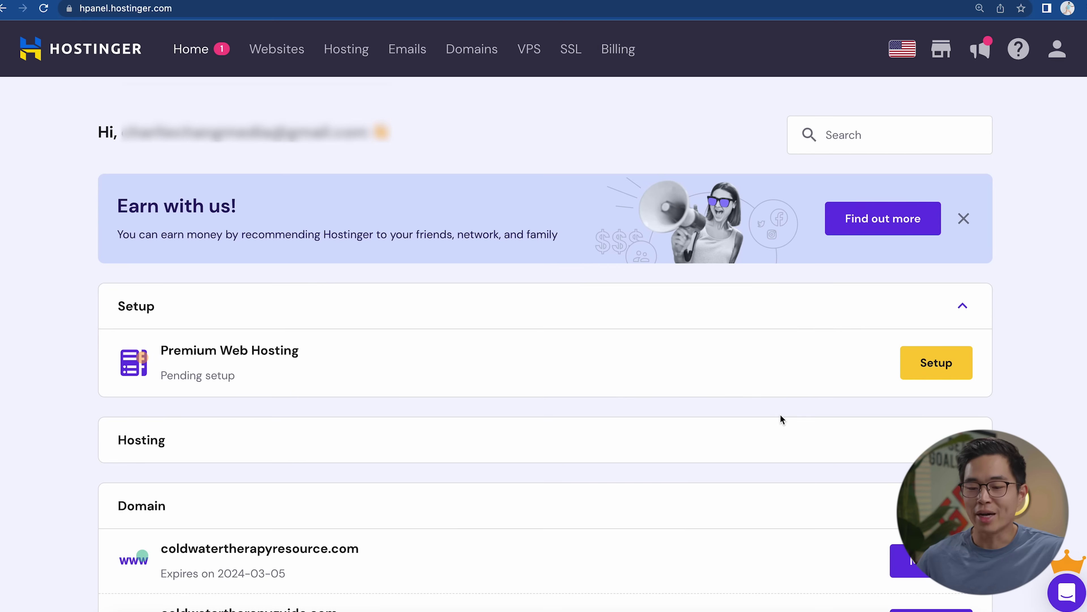
- Start the Premium Web Hosting setup and create a new website with WordPress as the platform
click(918, 371)
click(575, 510)
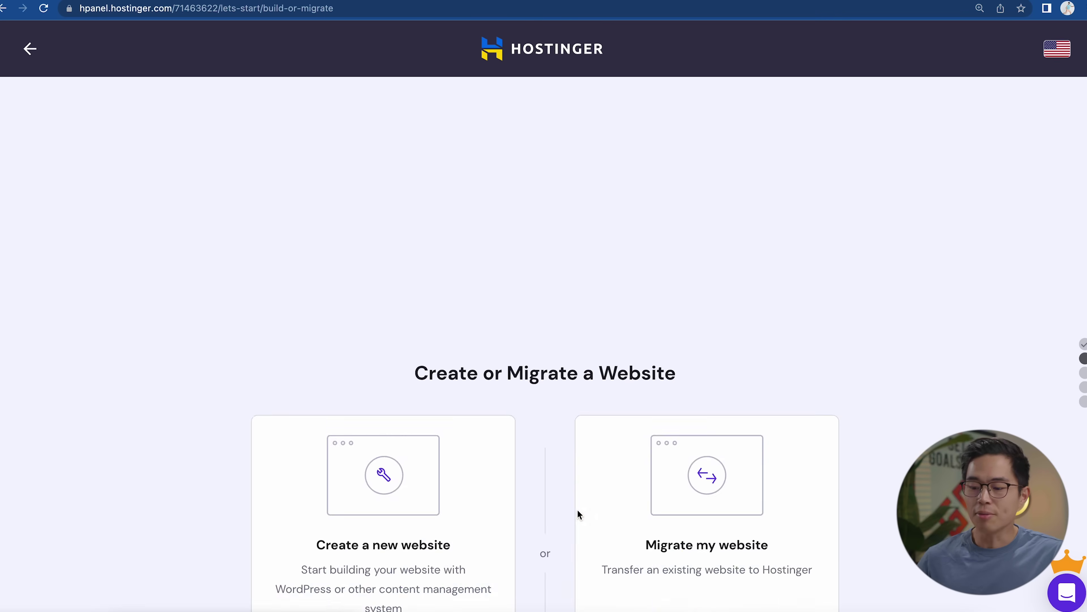
click(460, 489)
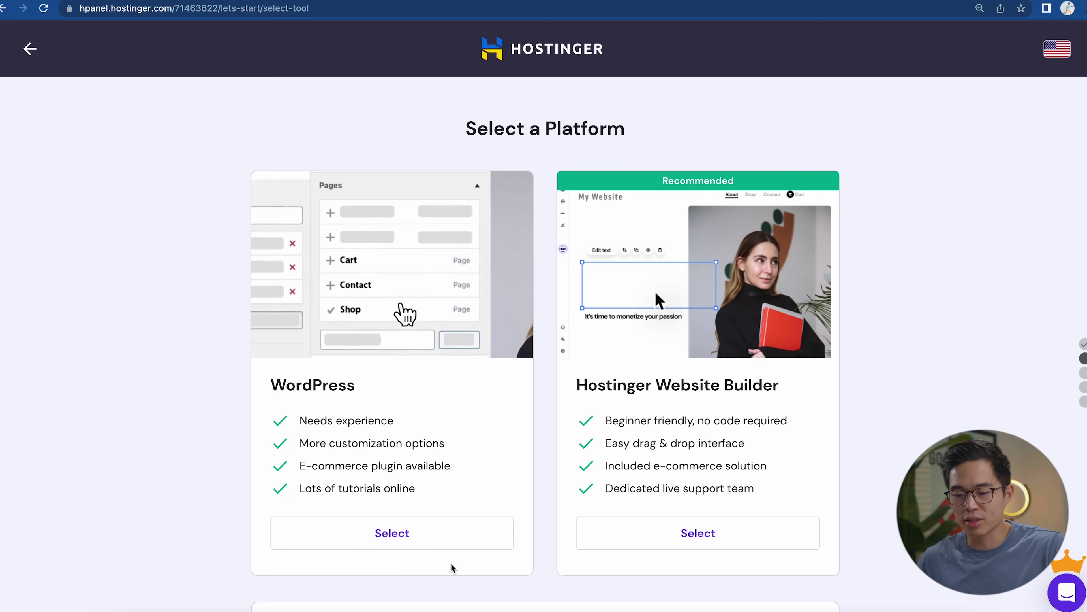
click(402, 536)
- Enter the administrator password for the WordPress account and continue the setup
click(459, 382)
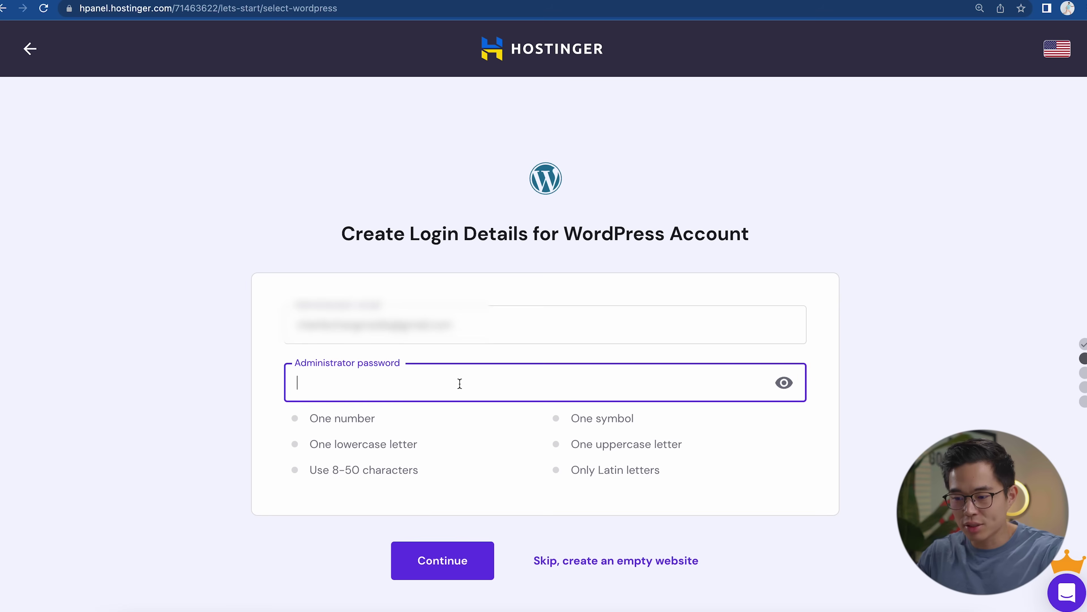
key(super+v)
click(428, 559)
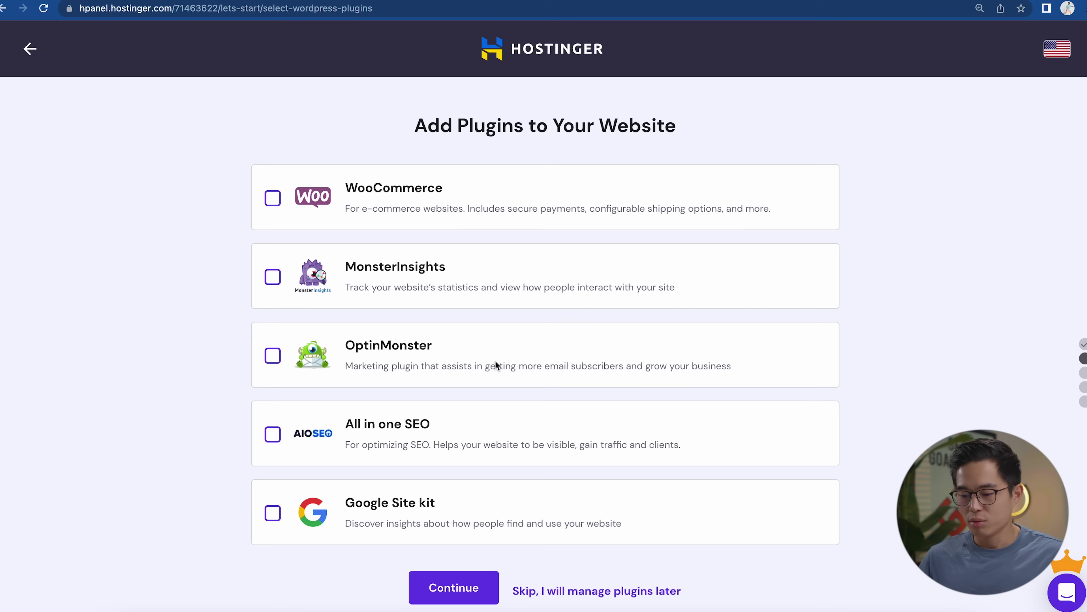
- Skip adding plugins and skip choosing a template for the new website
click(623, 591)
scroll(617, 578, down, 1)
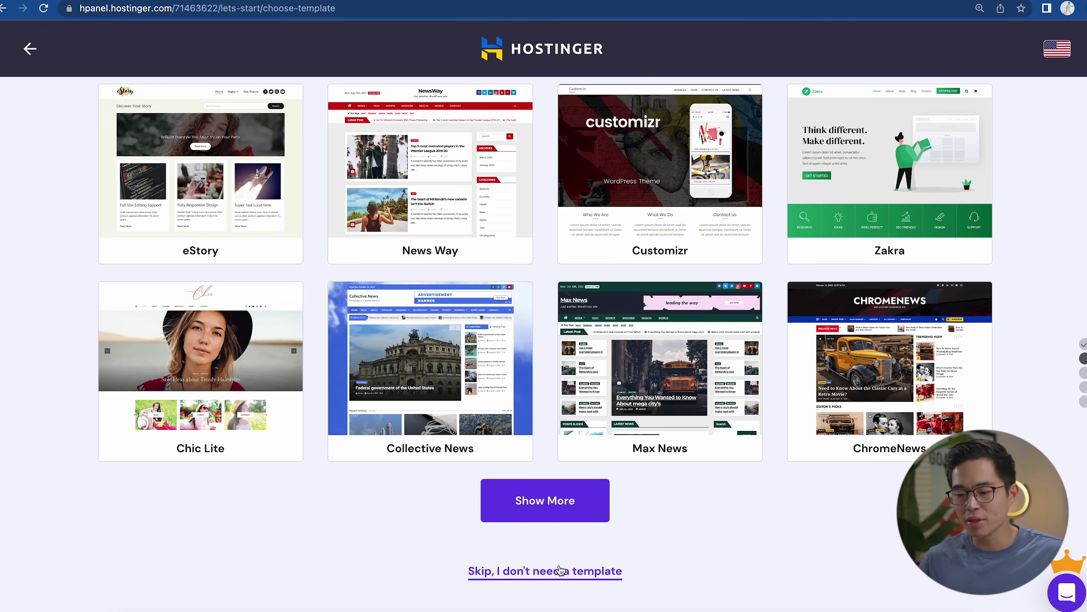
click(563, 571)
- Choose coldwatertherapyguide.com as the website's domain and finish the hosting setup
click(450, 397)
click(405, 502)
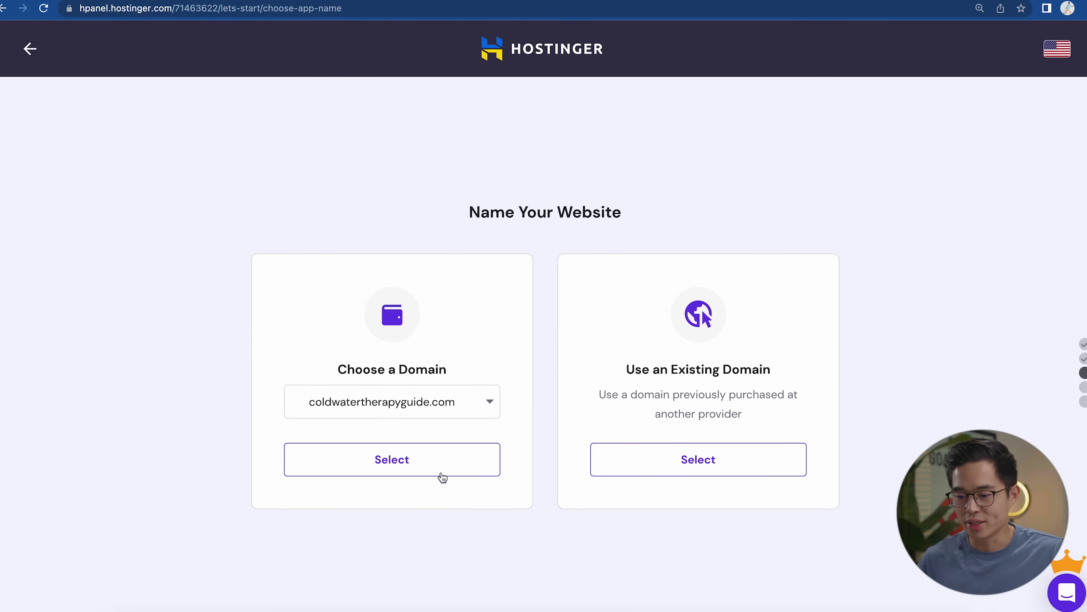
click(448, 464)
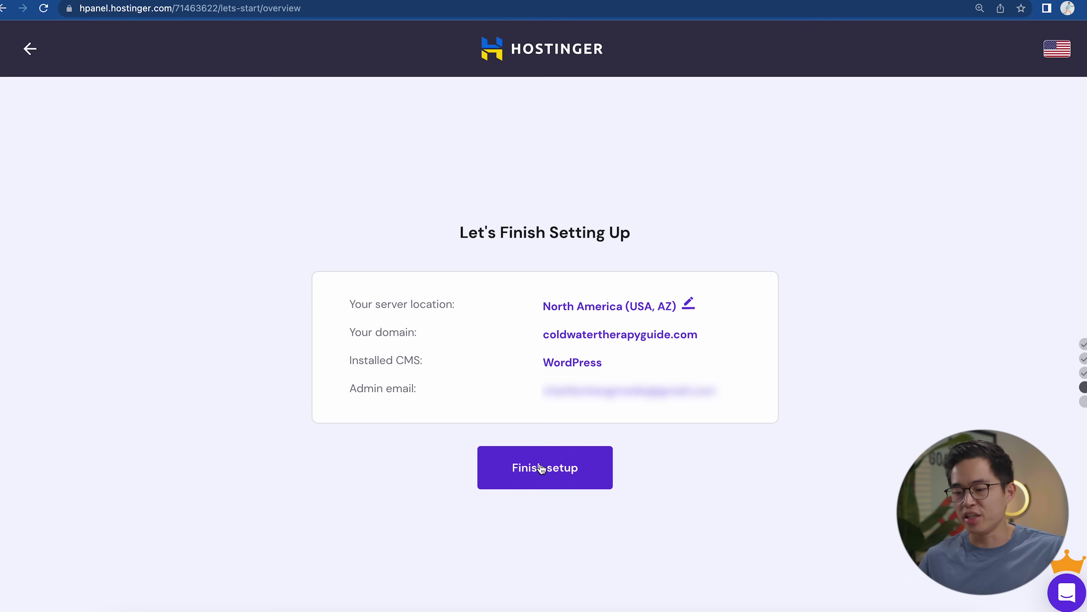
click(541, 468)
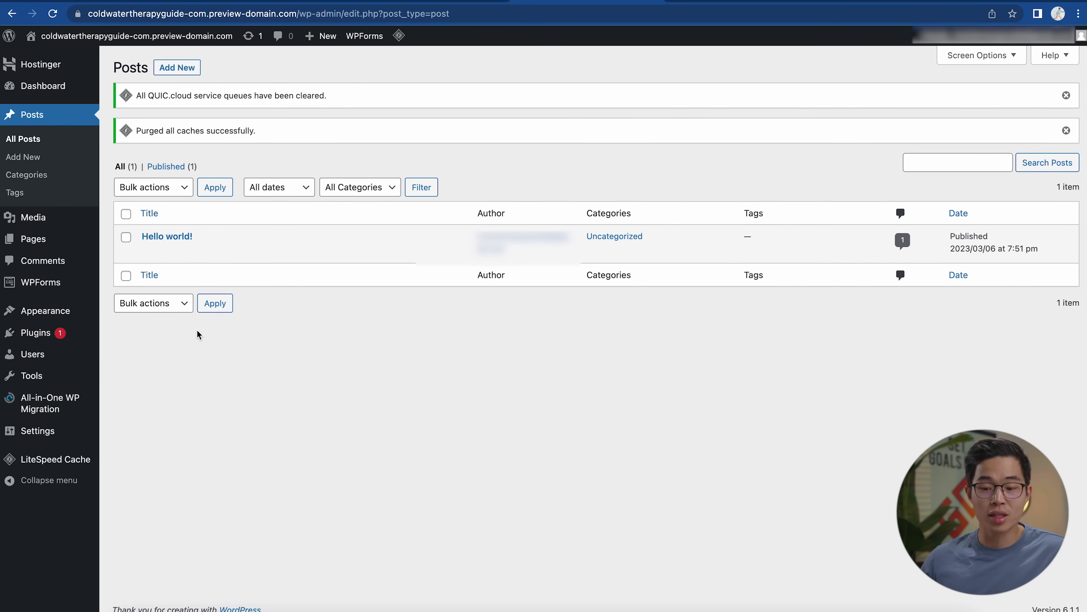
- Search for YOAST SEO among the WordPress plugins and install the Yoast SEO plugin
click(50, 336)
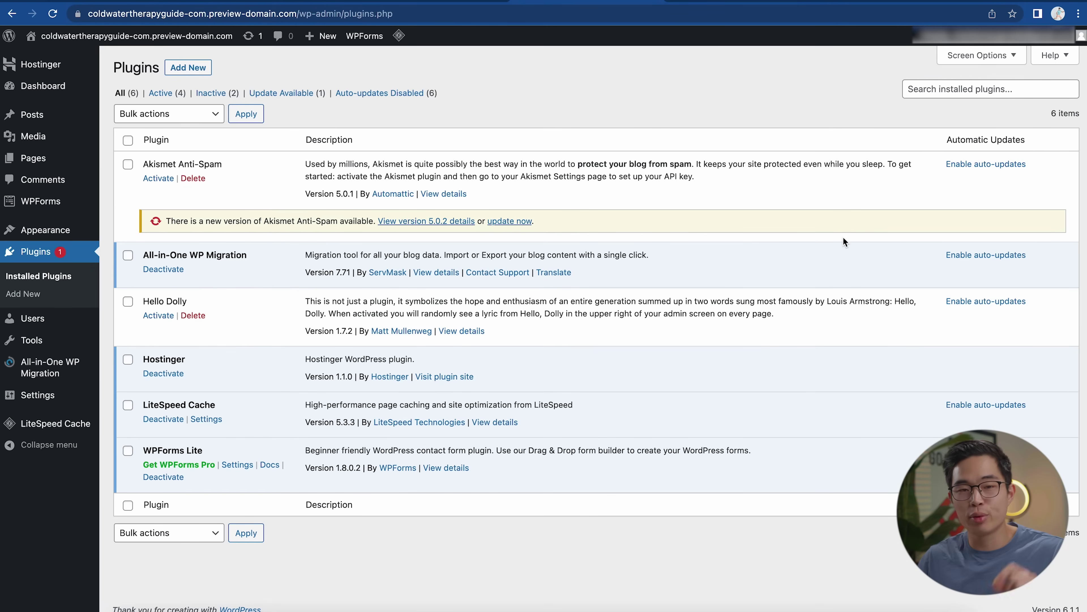
click(24, 294)
key(super+equal)
text(YOAST SEO)
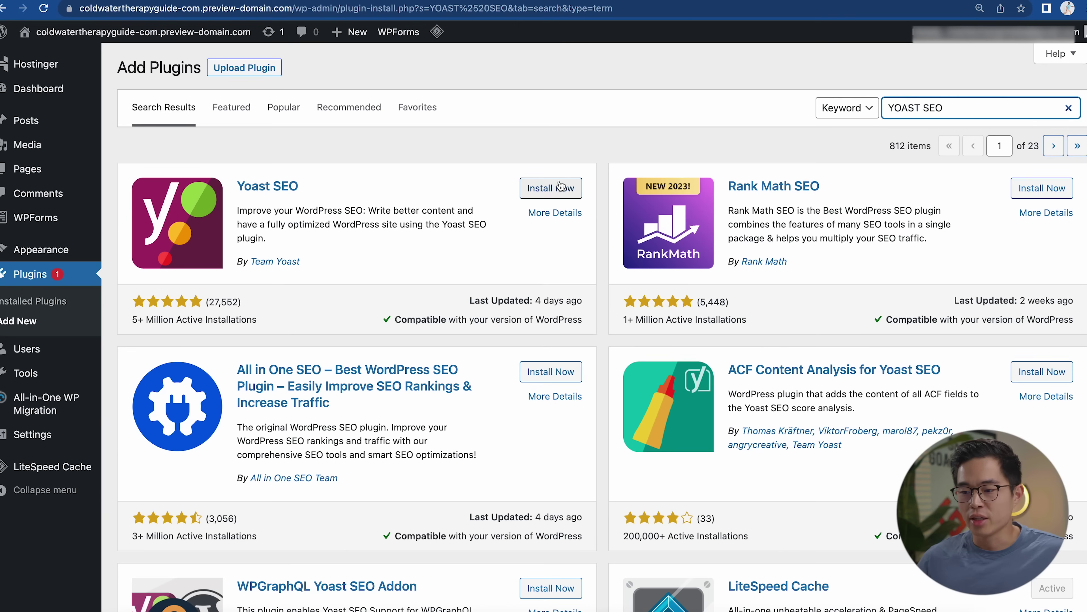
click(552, 190)
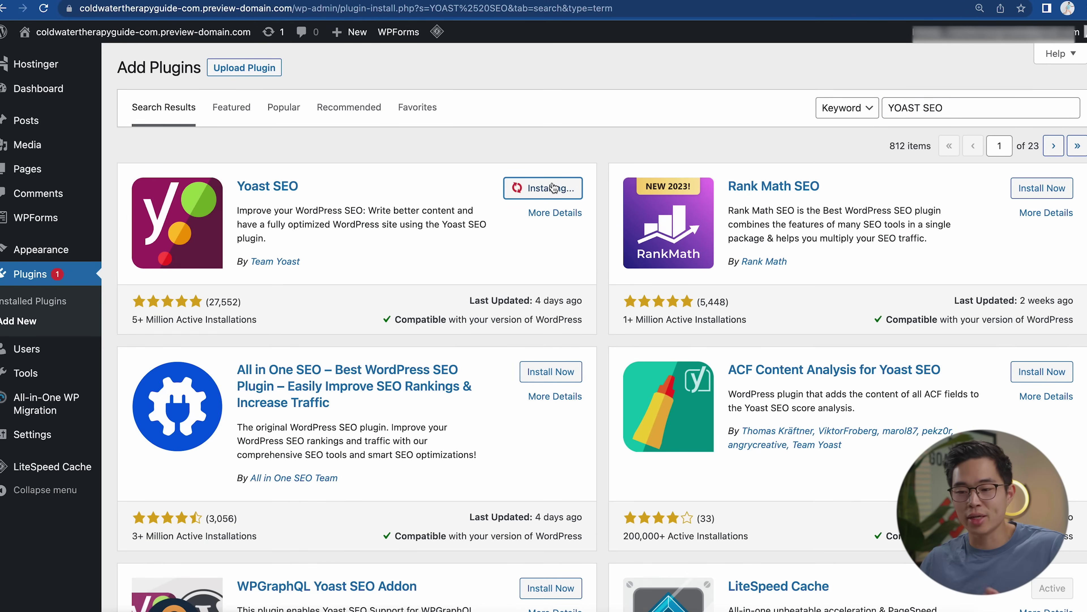
- Activate Yoast SEO, and find, install and activate the Elementor Website Builder plugin
click(539, 186)
click(969, 108)
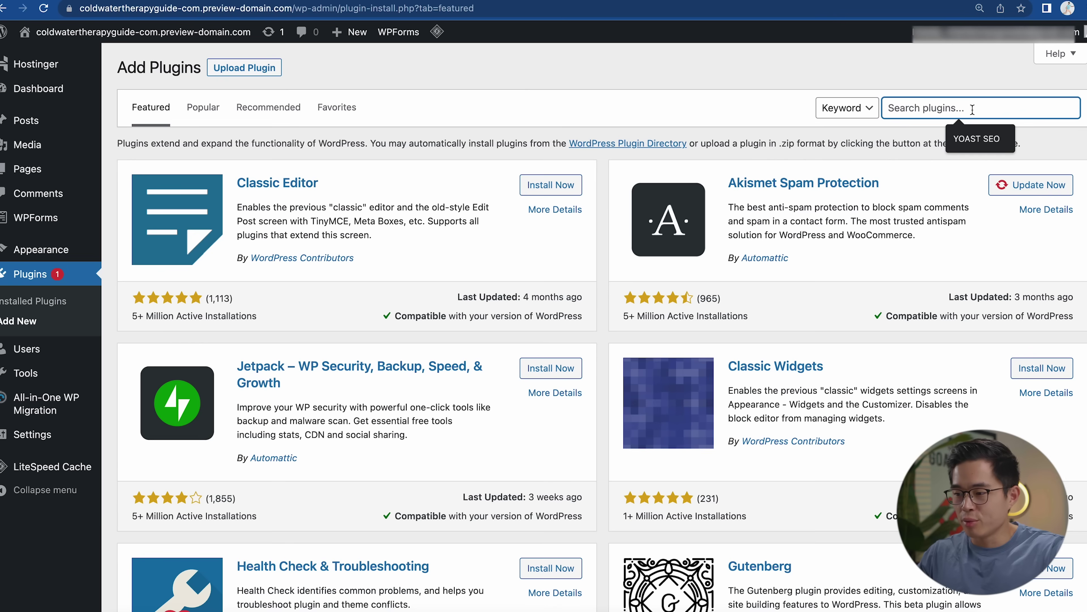
text(e)
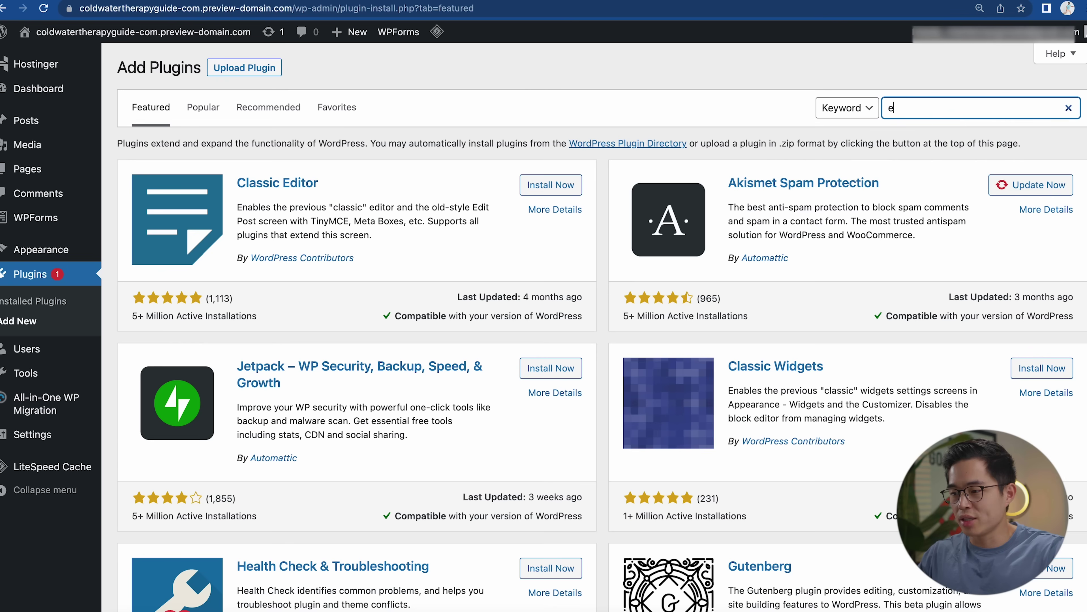
text(lementor)
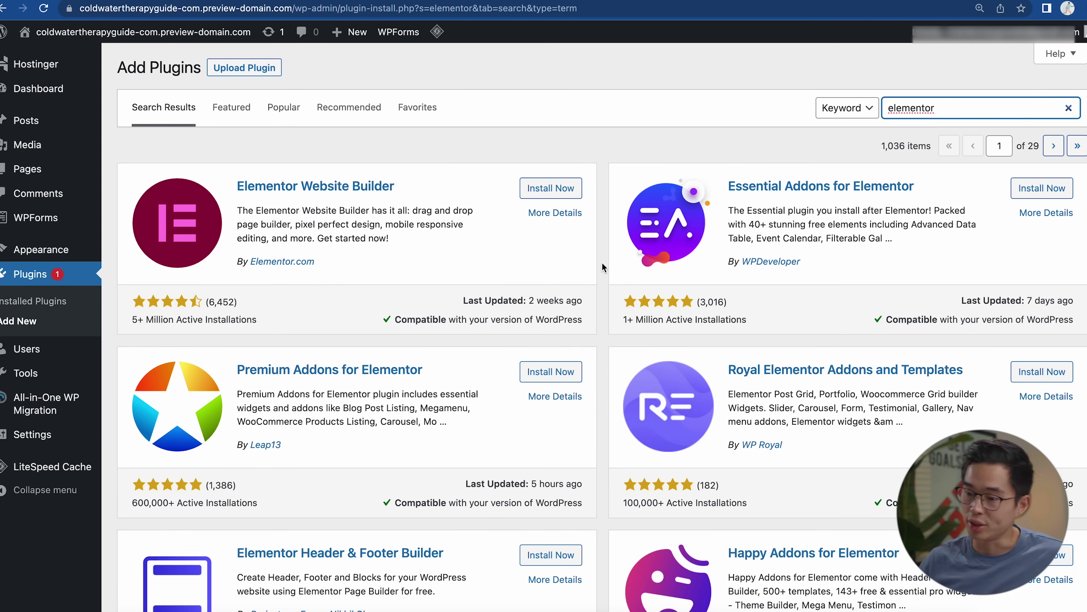
click(569, 191)
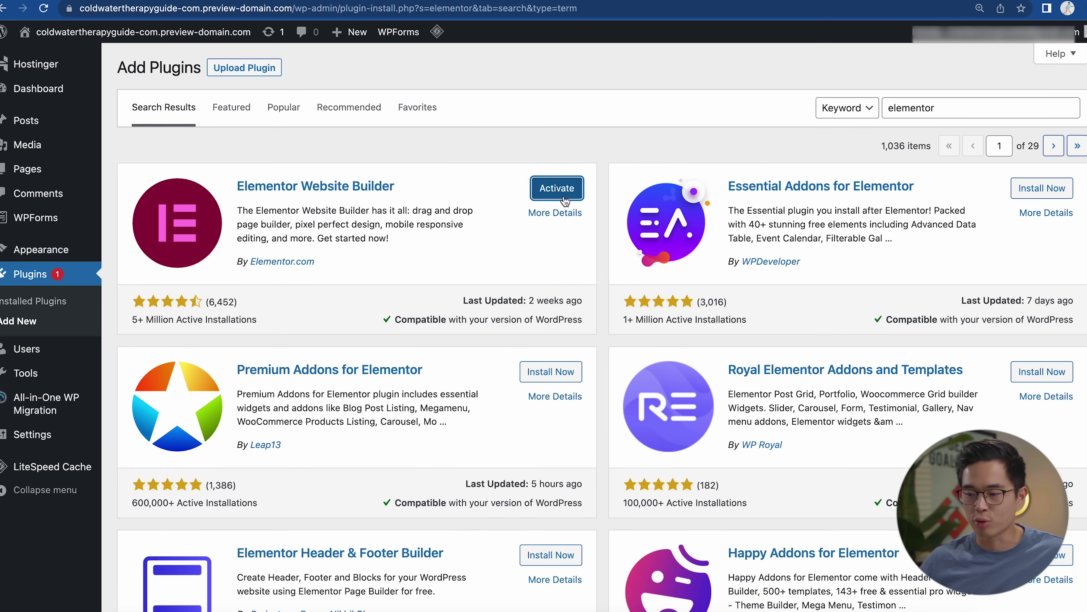
click(565, 194)
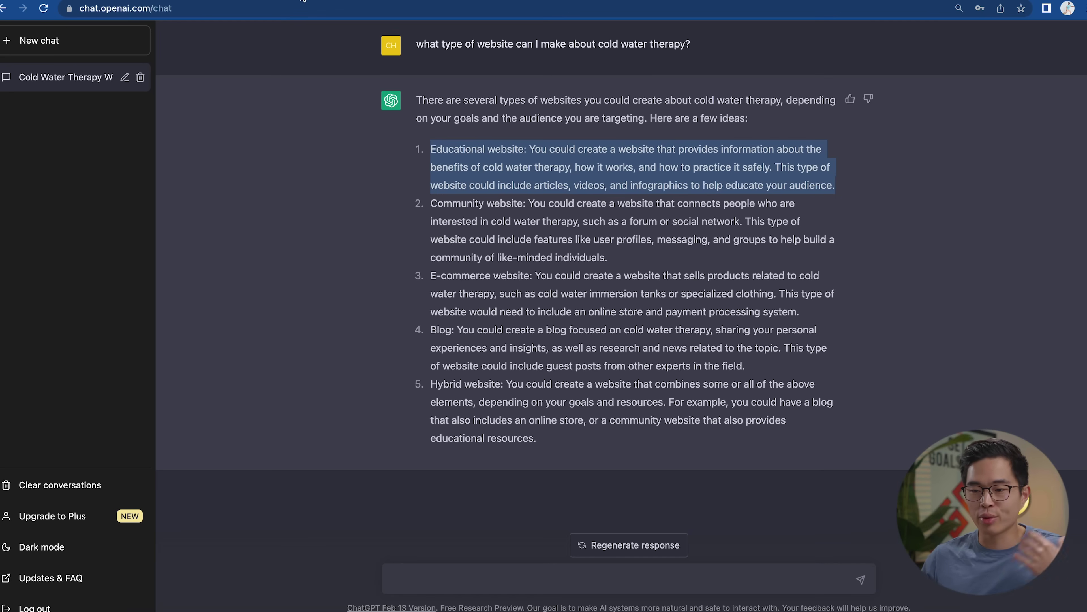
- Switch to the ChatGPT conversation and ask "what are the pros and cons of cold water therapy?"
click(503, 577)
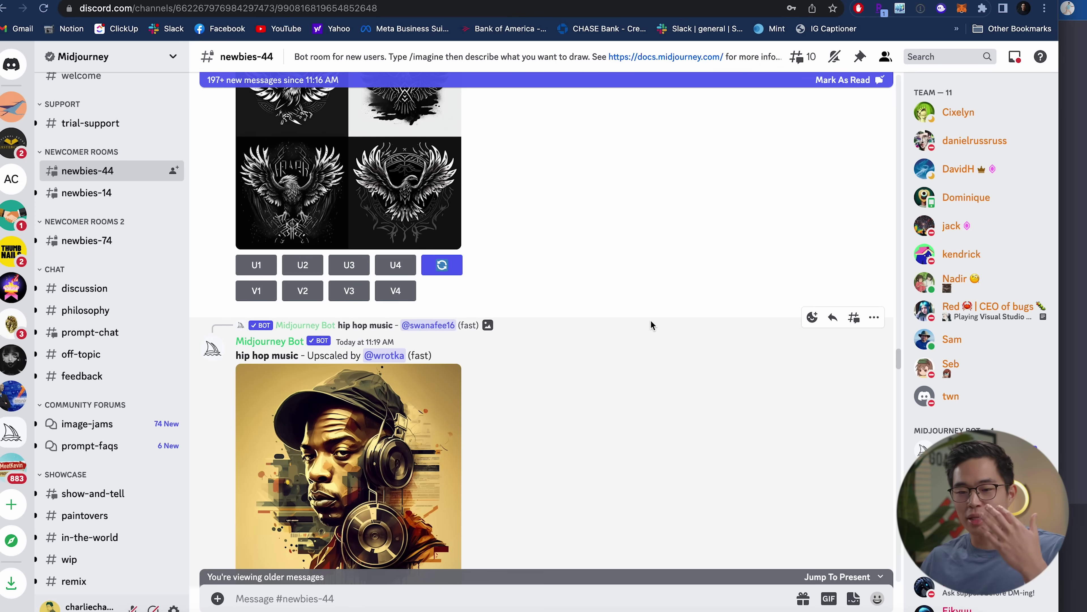
- In Midjourney's newbies-44 channel on Discord, generate images with the /imagine prompt "cold water therapy tub, realistic"
key(super+equal)
scroll(514, 471, down, 2)
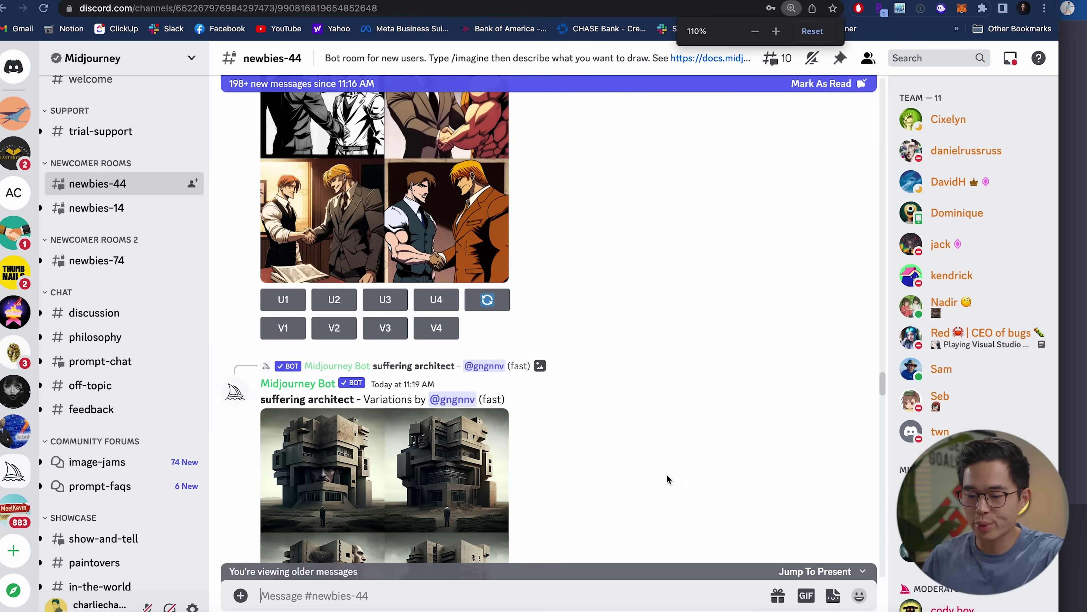
click(493, 595)
text(/)
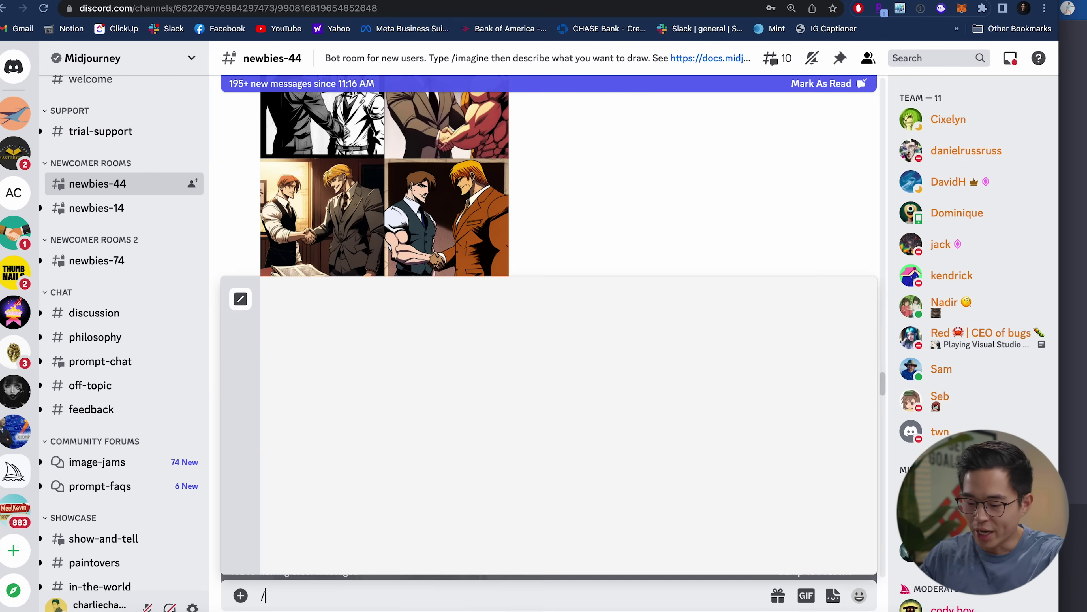
text(imagine)
click(409, 558)
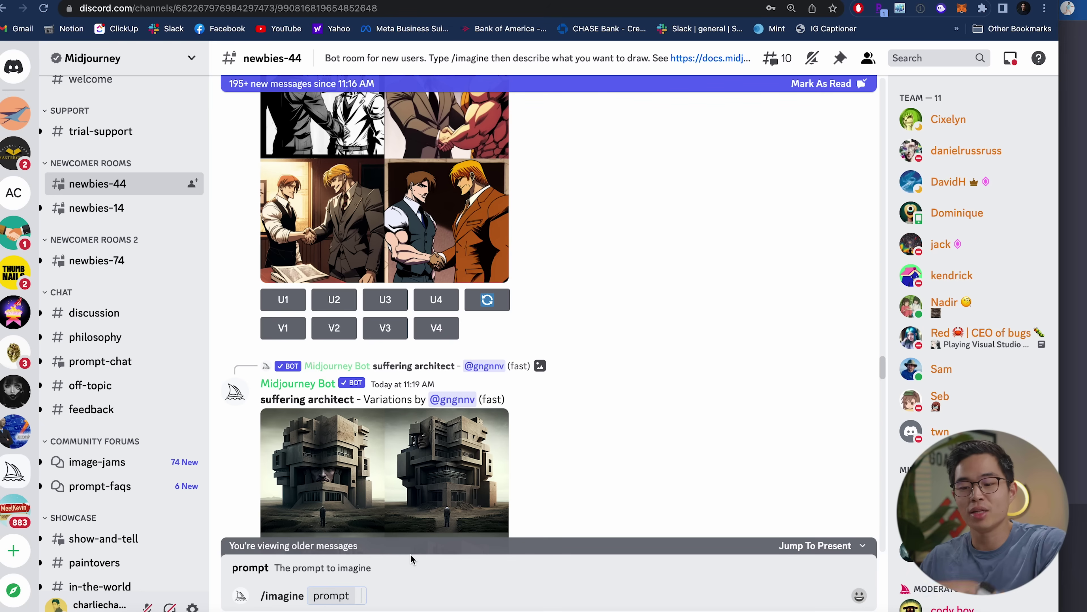
text(cold water therapy)
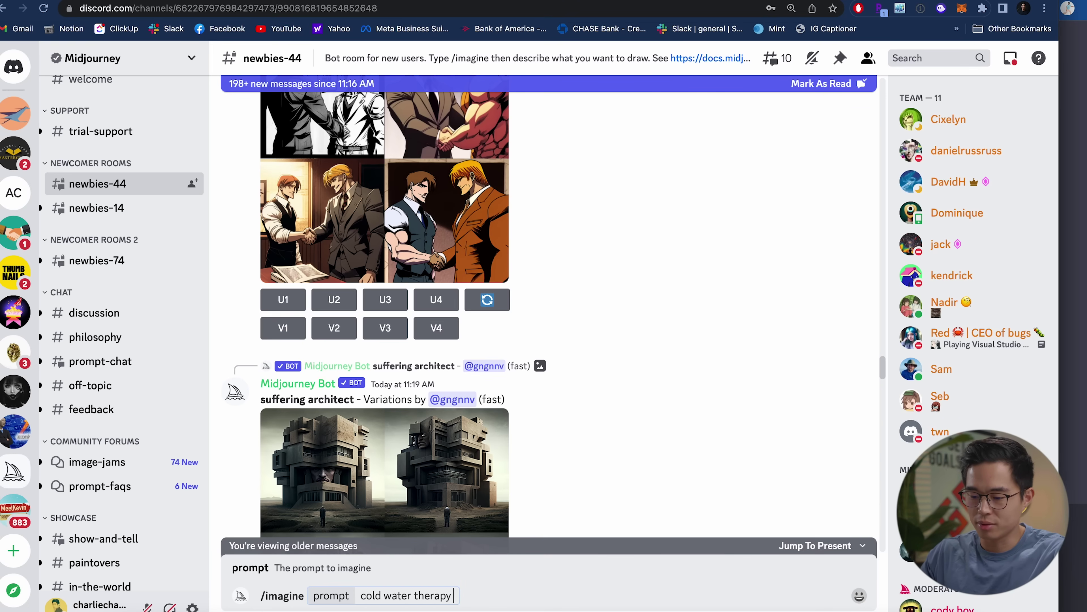
text( tub, realistic)
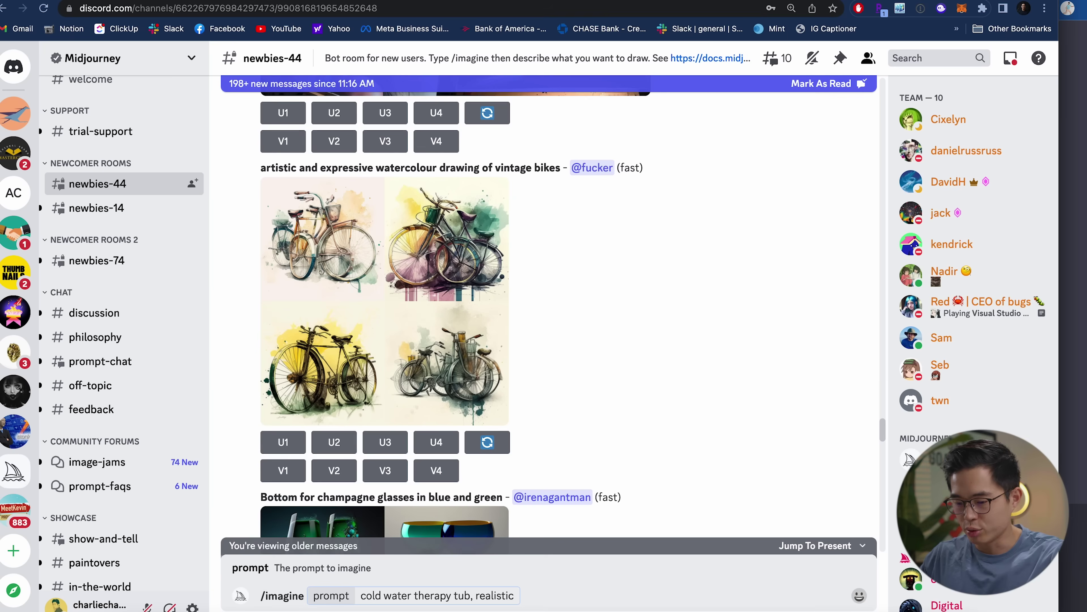
key(Return)
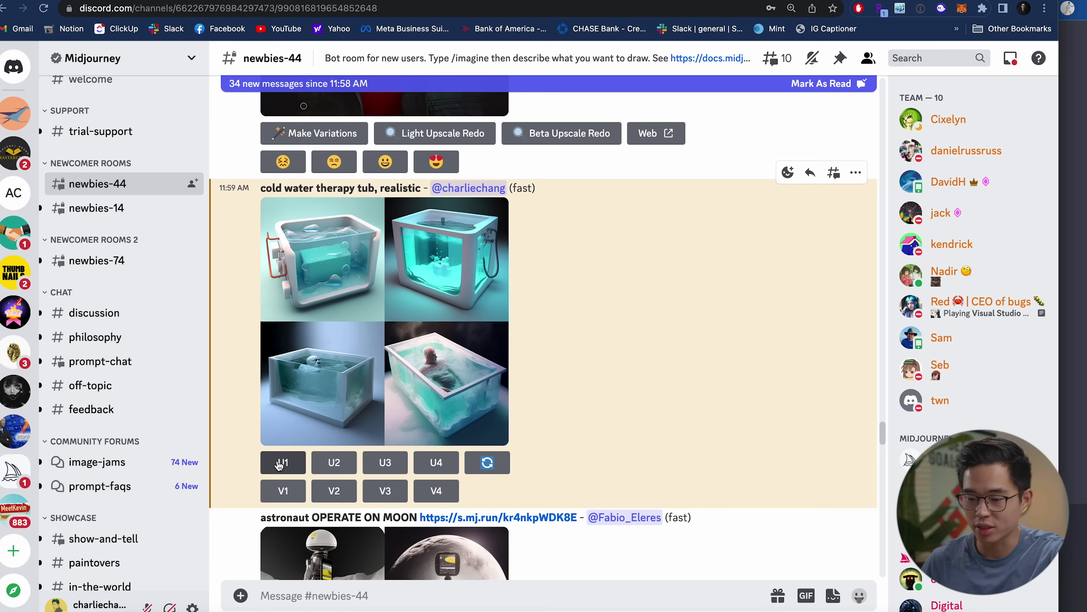
- Upscale the first cold water therapy tub image, open the enlarged result and copy the image
click(280, 463)
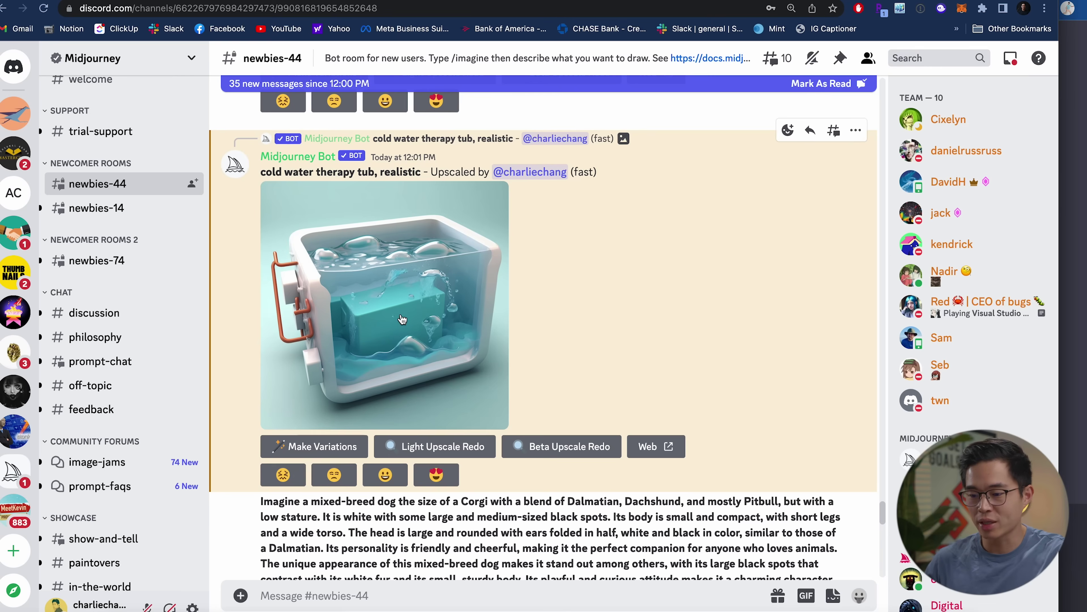
click(400, 316)
right_click(553, 269)
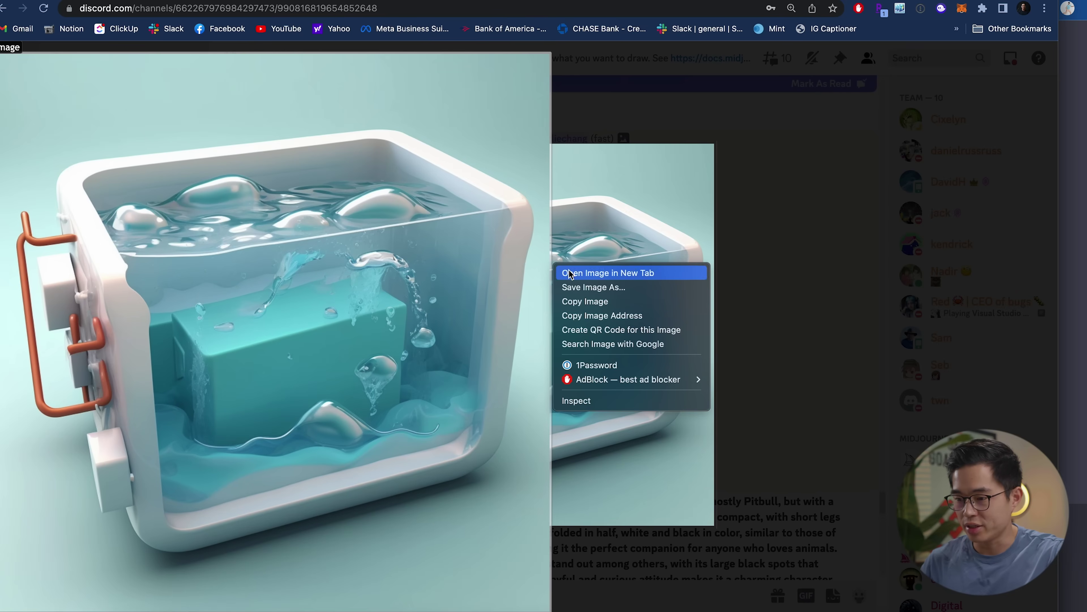
click(565, 301)
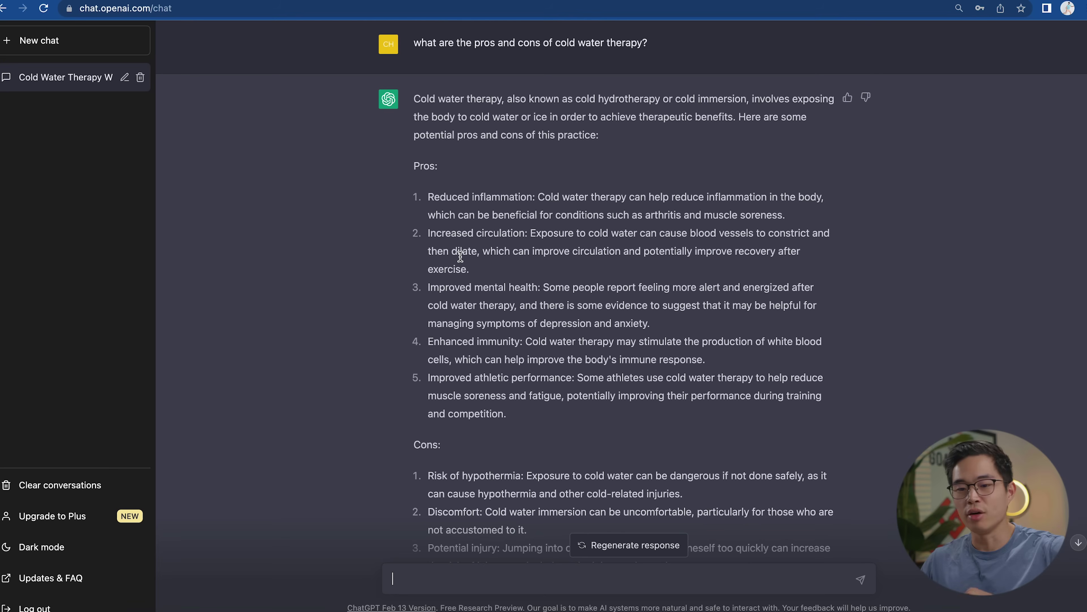
- Switch to ChatGPT and read through its answer on the pros and cons of cold water therapy
scroll(461, 257, up, 2)
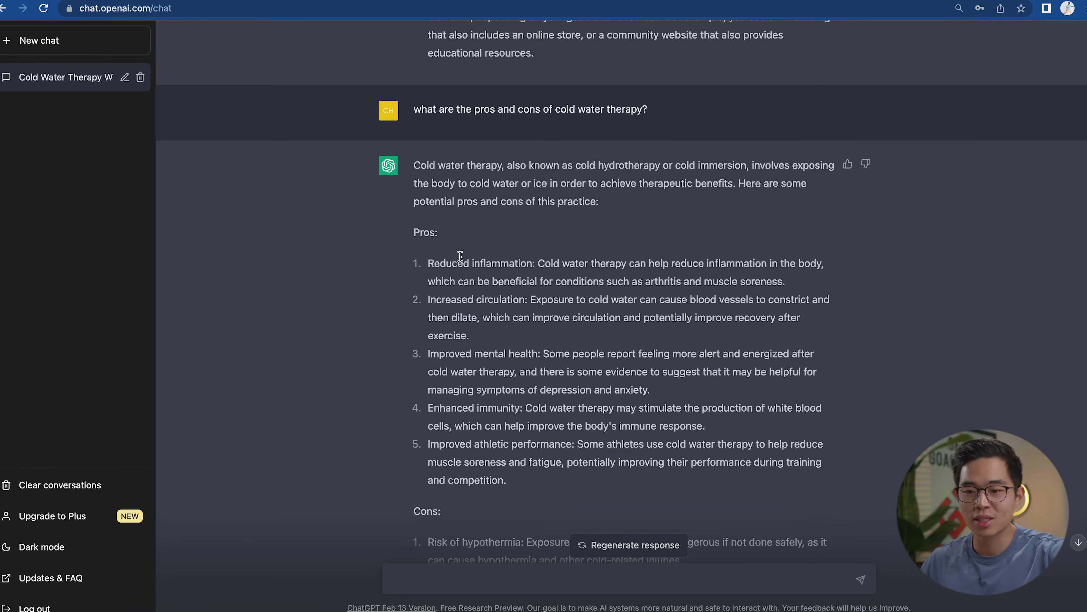
scroll(675, 237, down, 6)
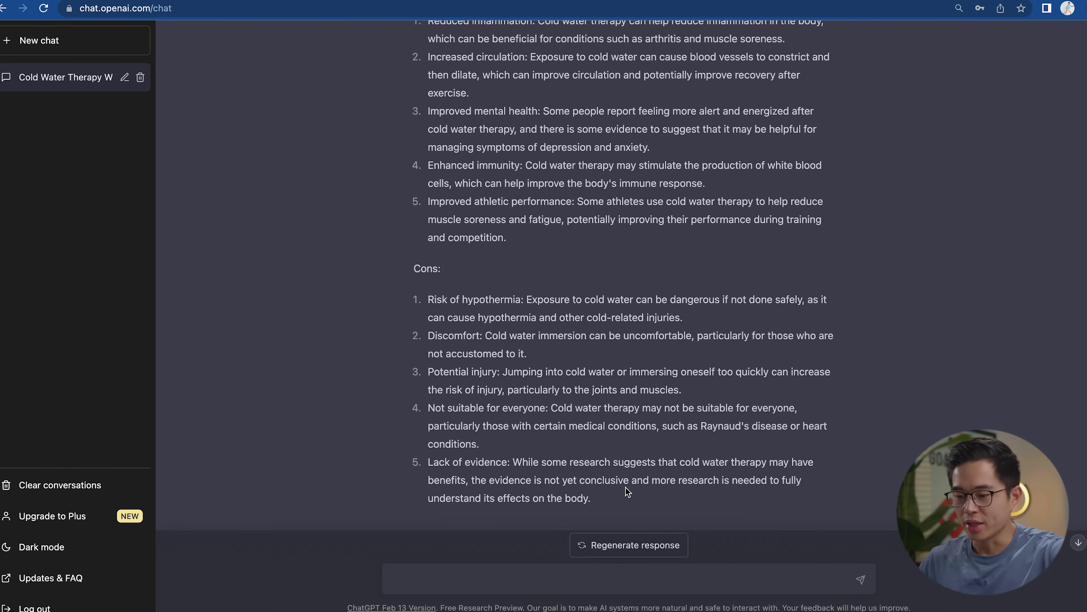
scroll(625, 487, up, 1)
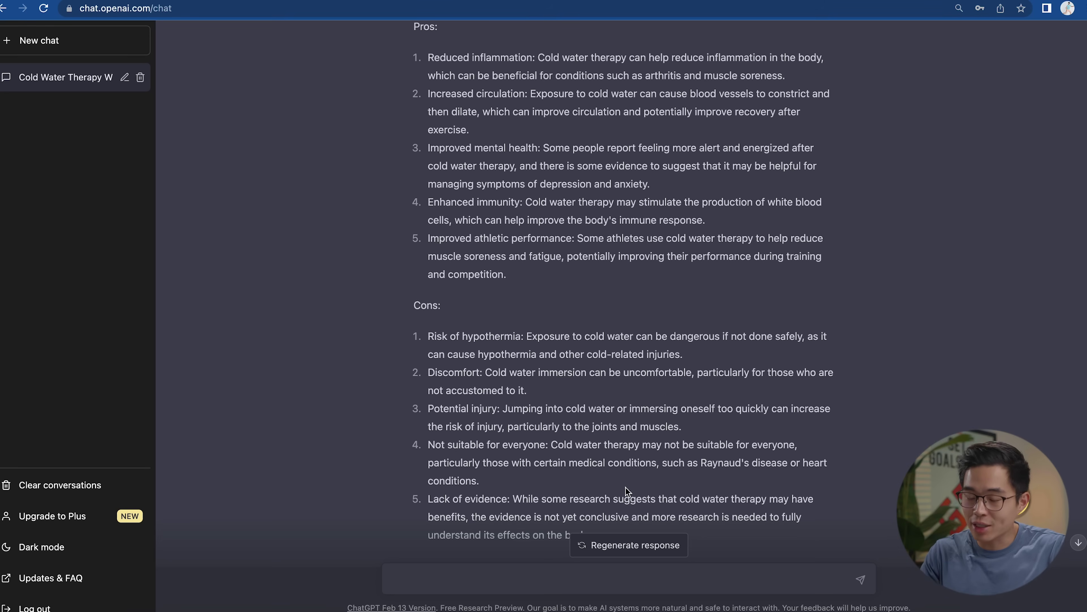
scroll(626, 487, down, 2)
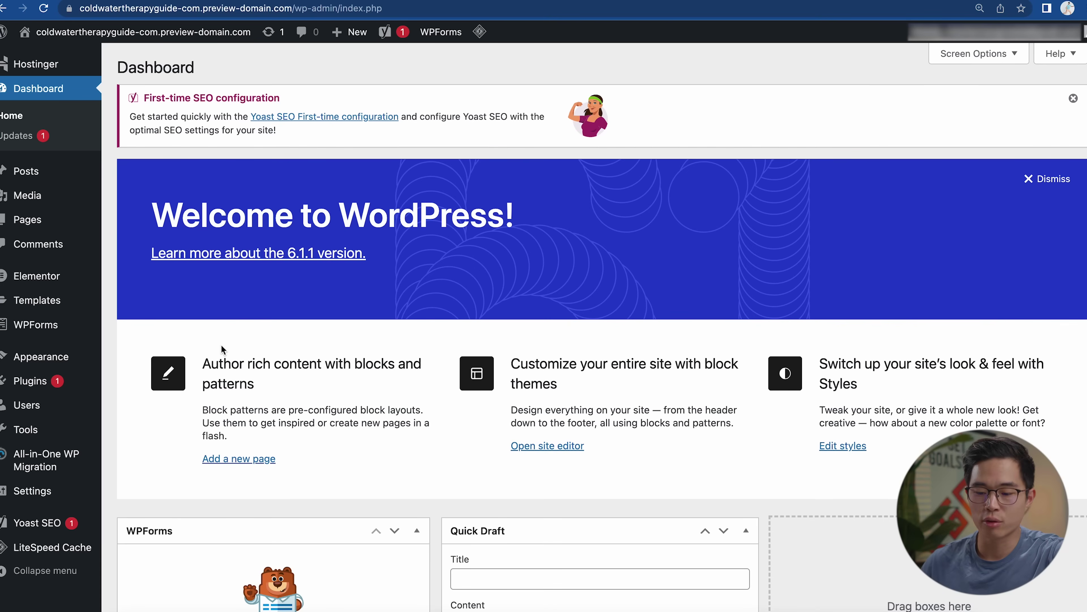
- In the WordPress dashboard, preview the popular Astra theme, install it and activate it for the site
mouse_move(64, 357)
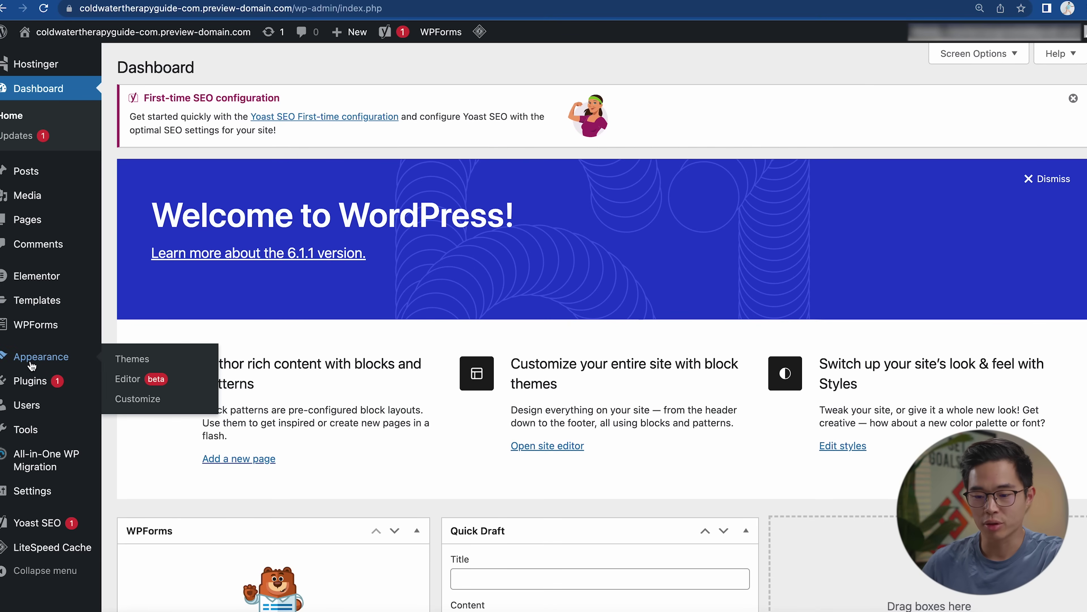
click(149, 359)
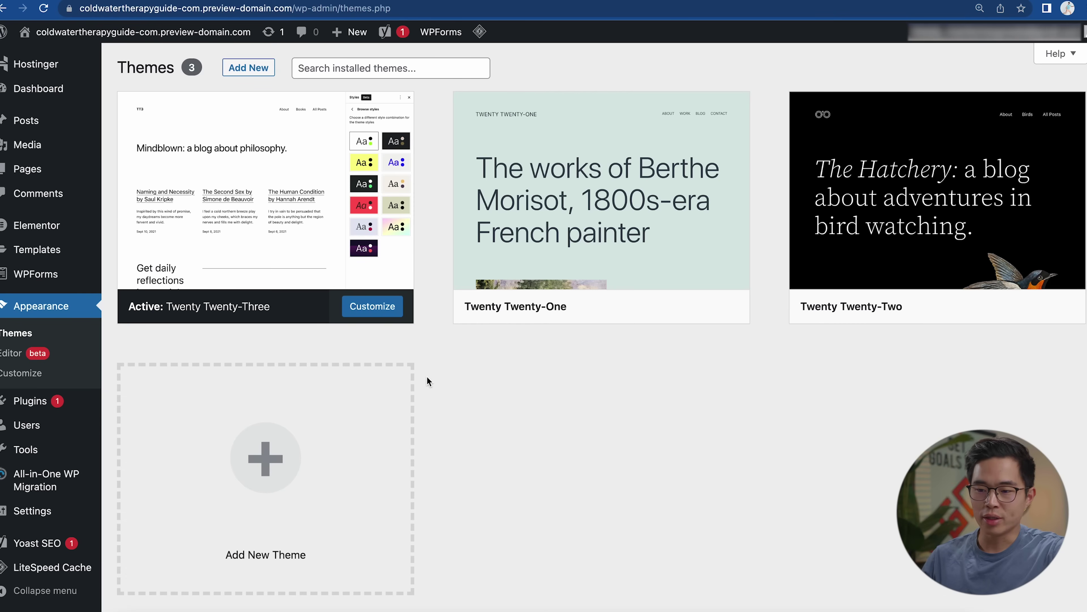
click(248, 69)
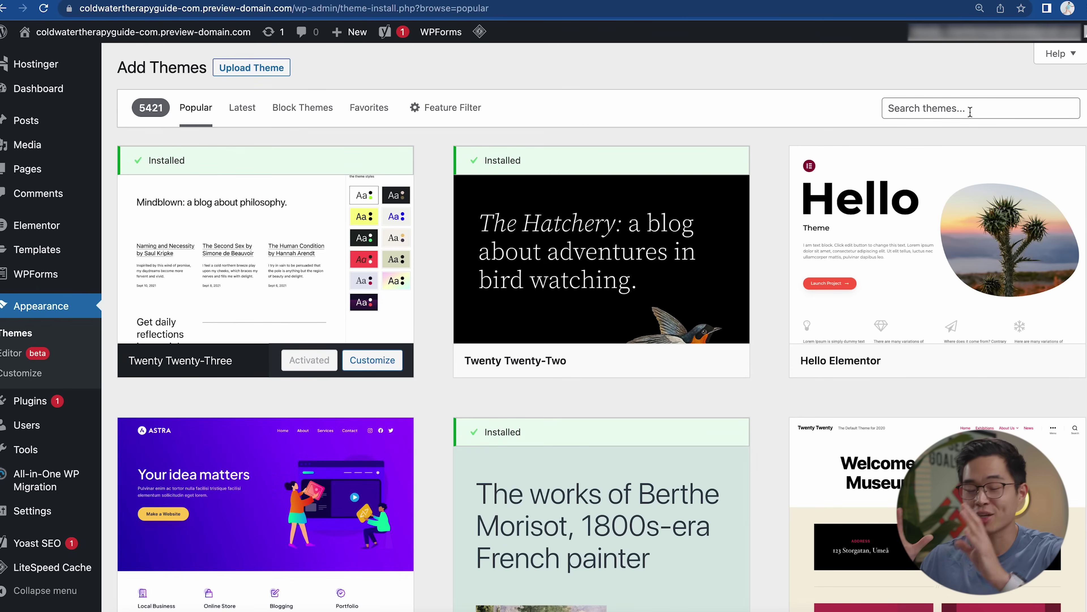
scroll(741, 405, down, 4)
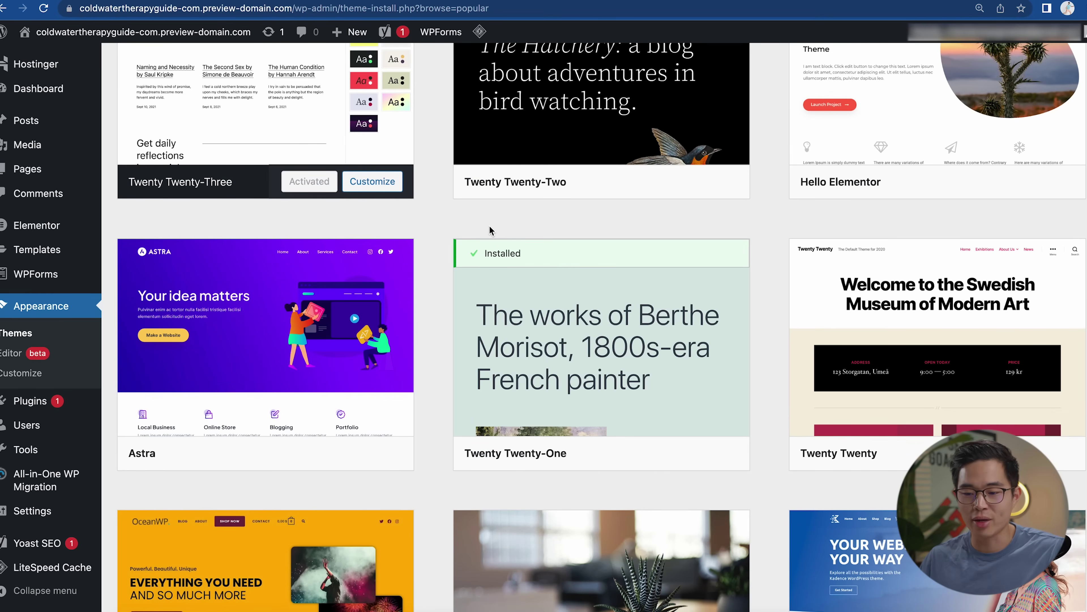
mouse_move(300, 305)
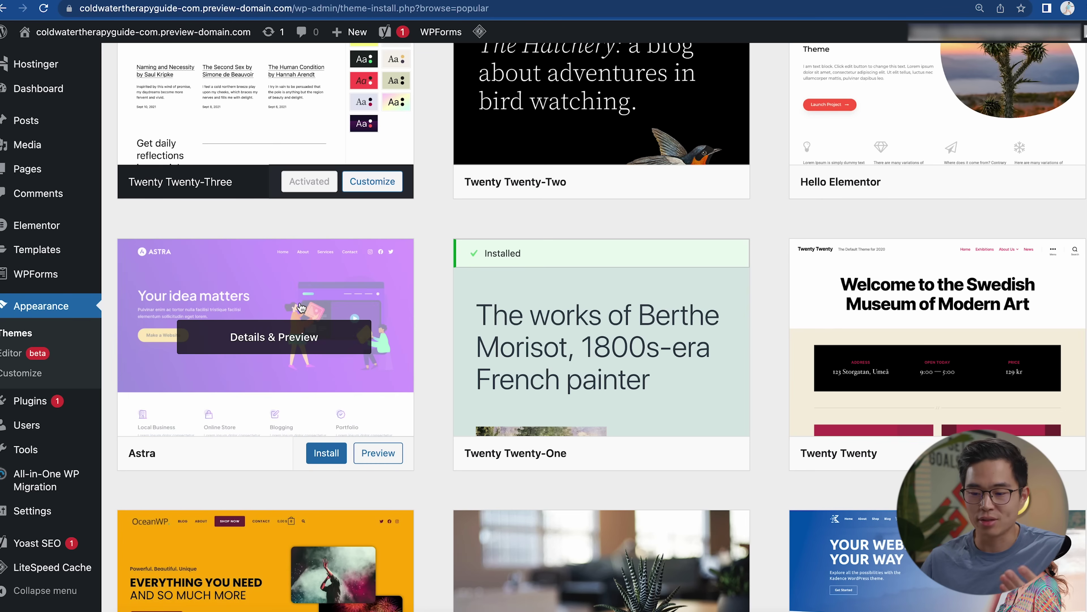
click(376, 449)
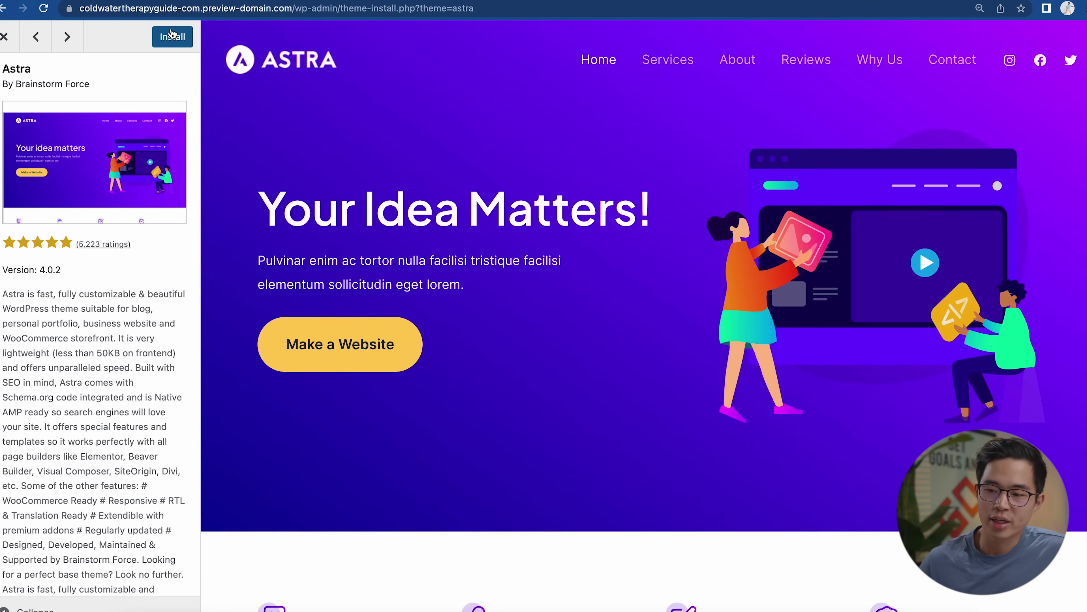
click(172, 37)
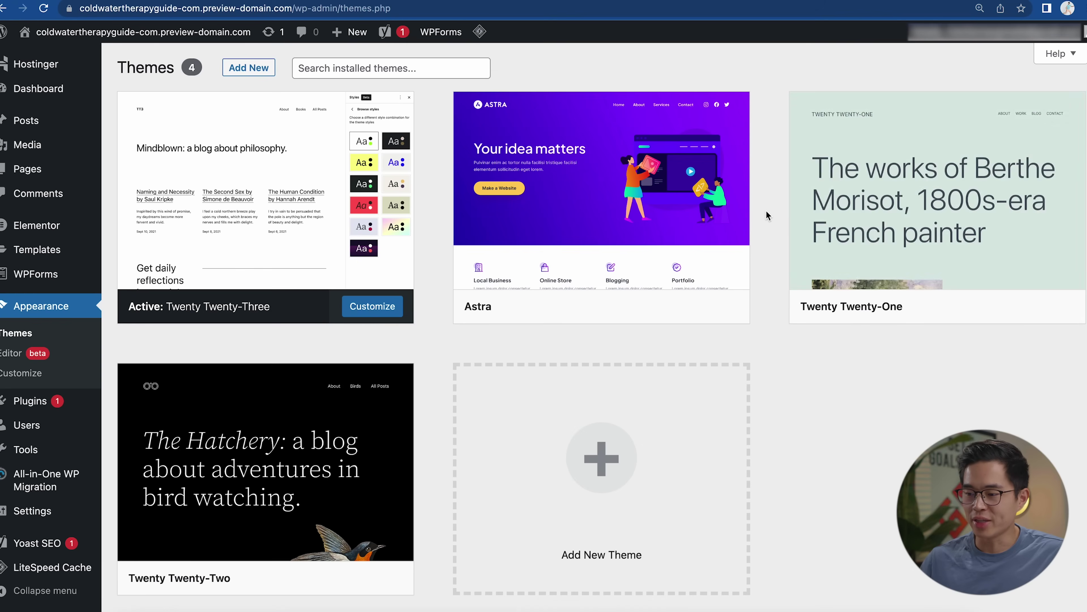
click(638, 306)
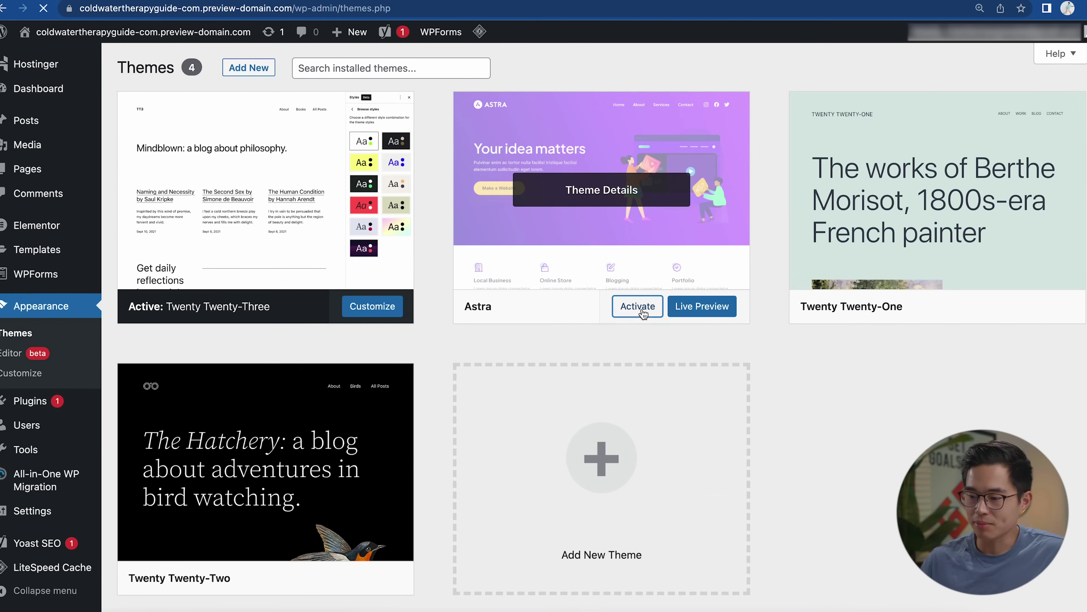
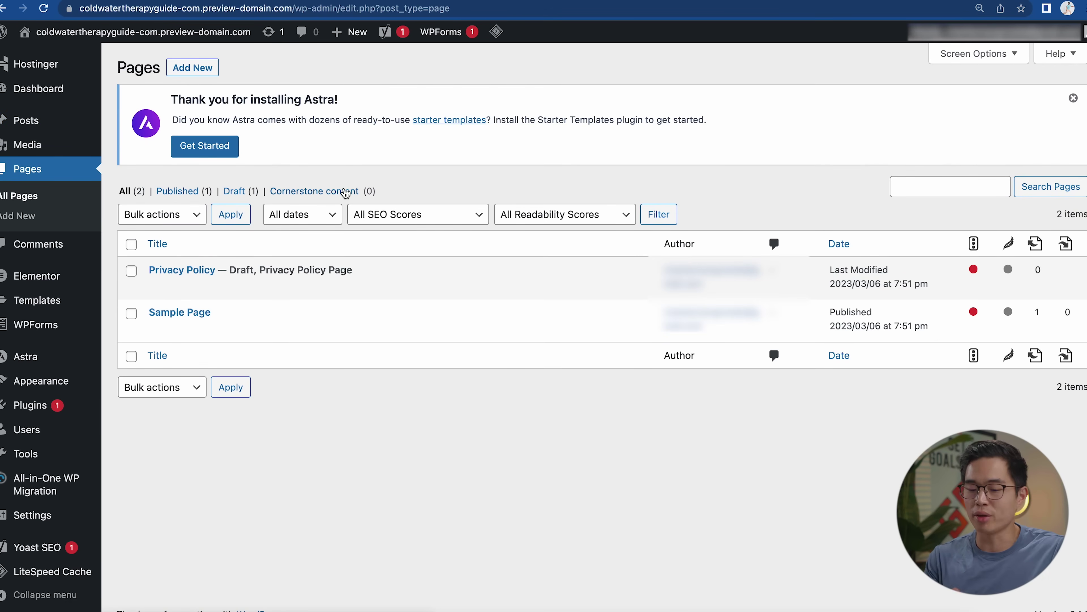
- Create a new page, open it for editing with Elementor and dismiss the Yoast SEO introduction
click(193, 67)
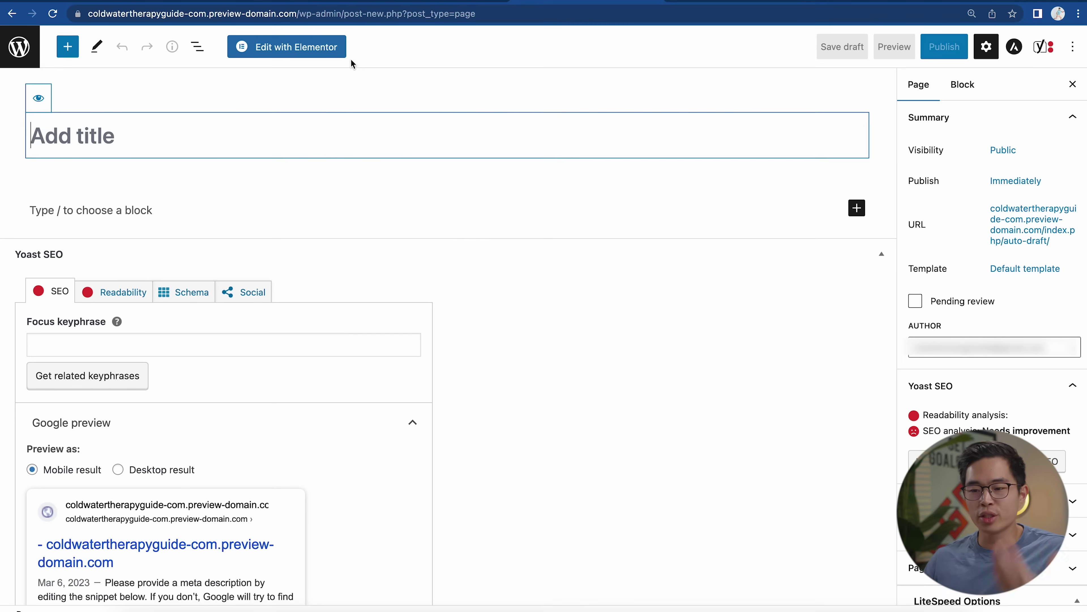
click(319, 51)
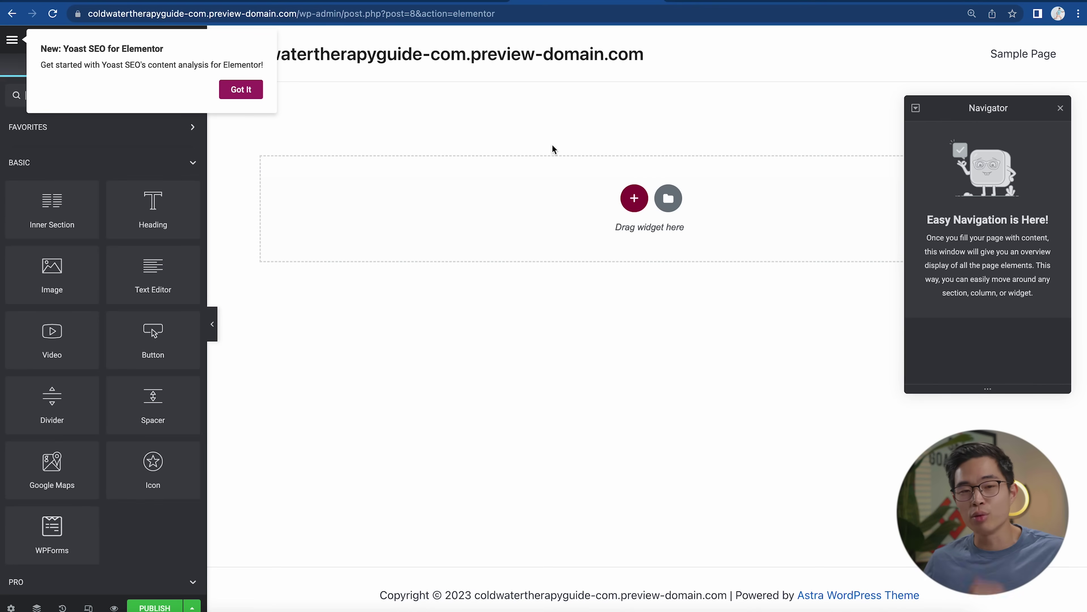
click(552, 149)
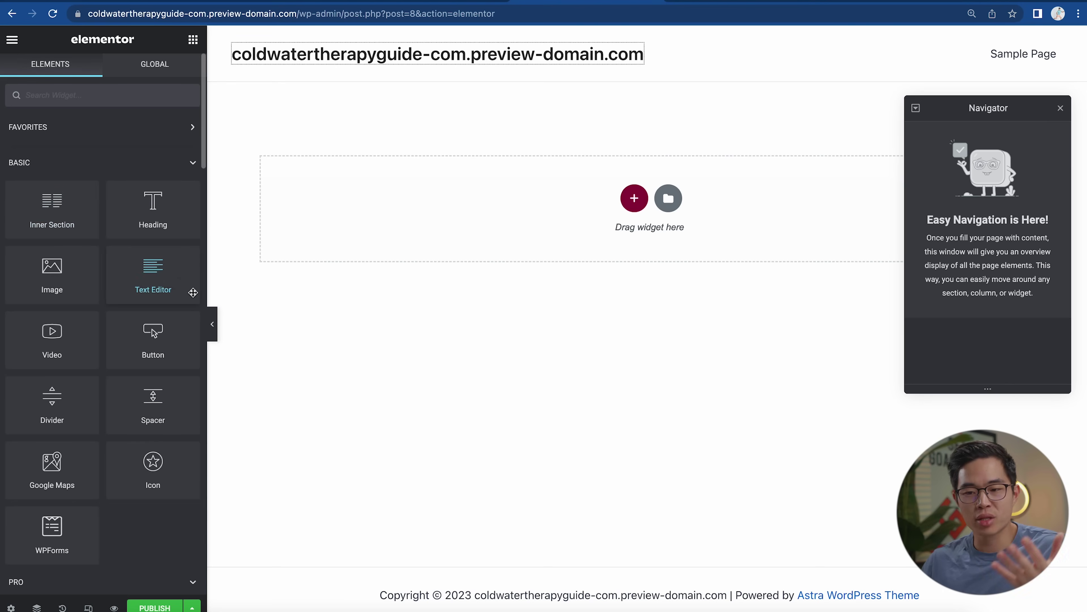
- Look through the basic and pro widgets that Elementor offers for building the page
scroll(143, 332, down, 10)
scroll(143, 335, up, 5)
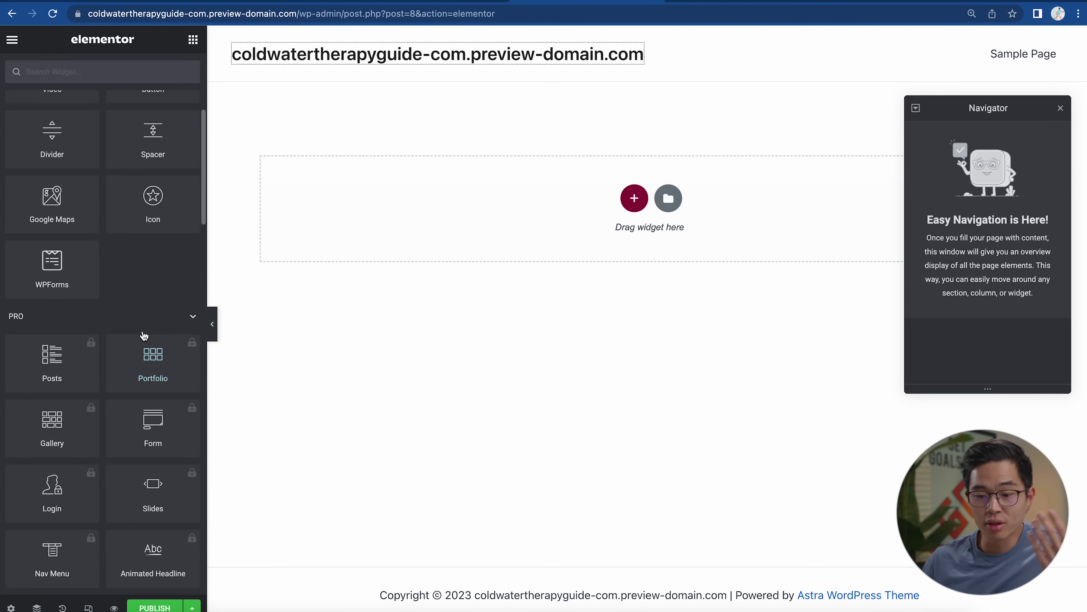
scroll(144, 335, up, 5)
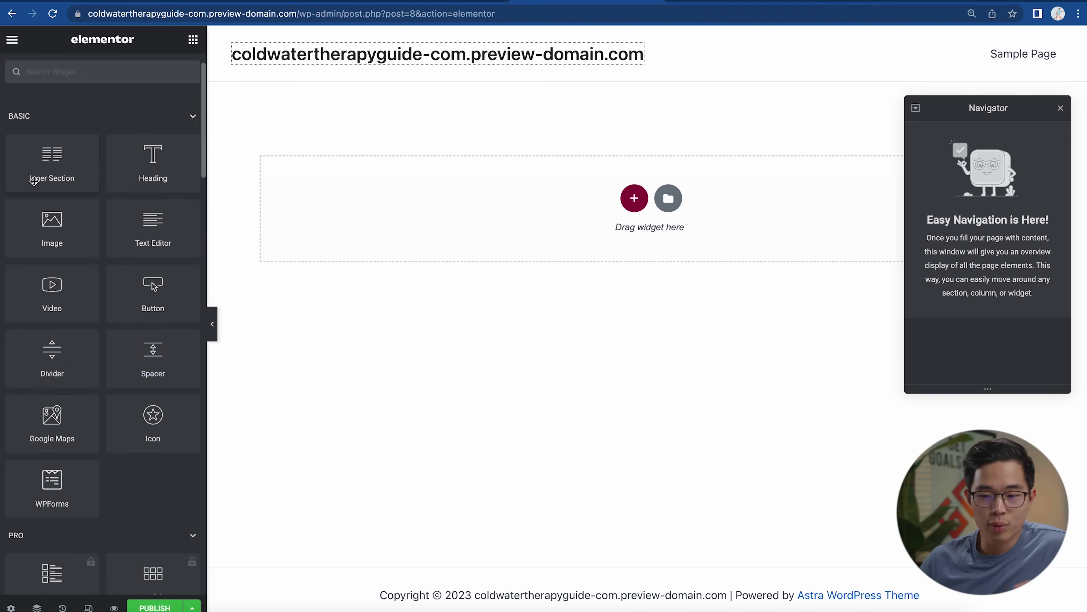
scroll(115, 373, down, 5)
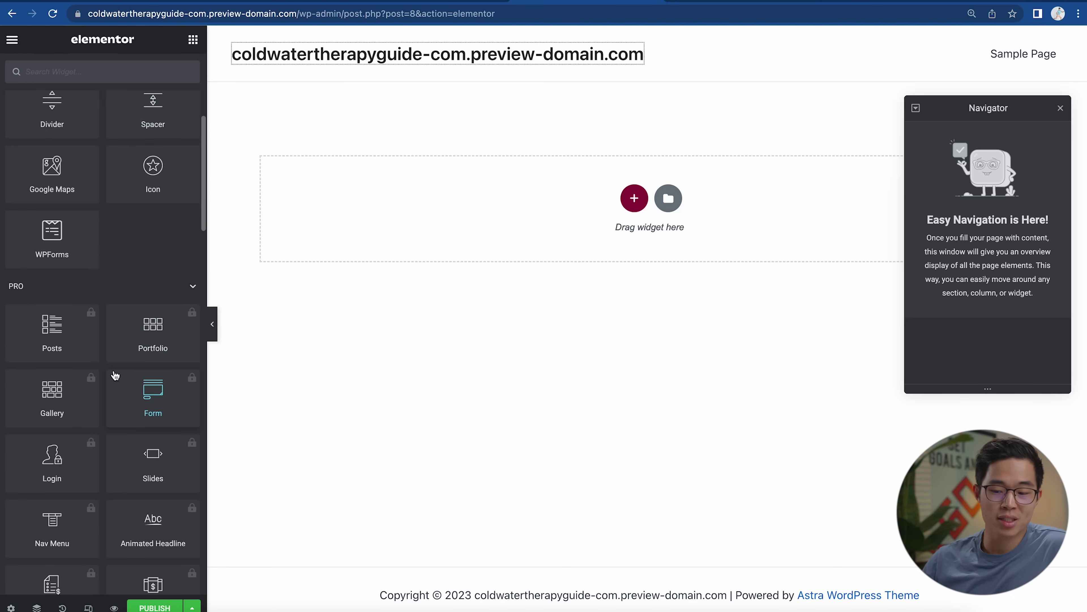
scroll(115, 375, down, 5)
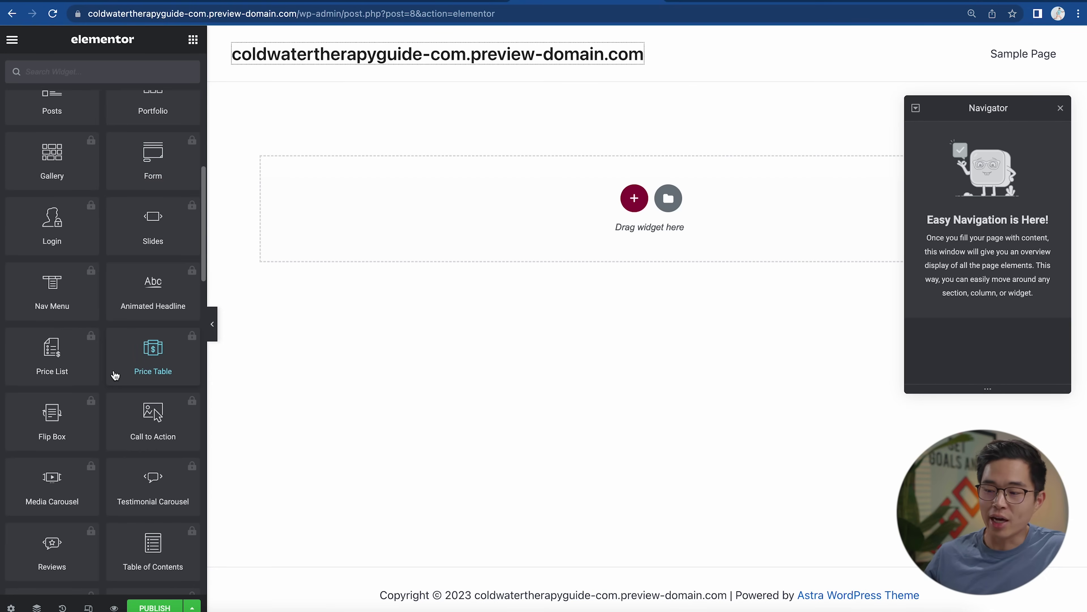
- Add an Image widget to the empty page section and insert the cold water therapy tub picture from the media library
scroll(140, 322, up, 10)
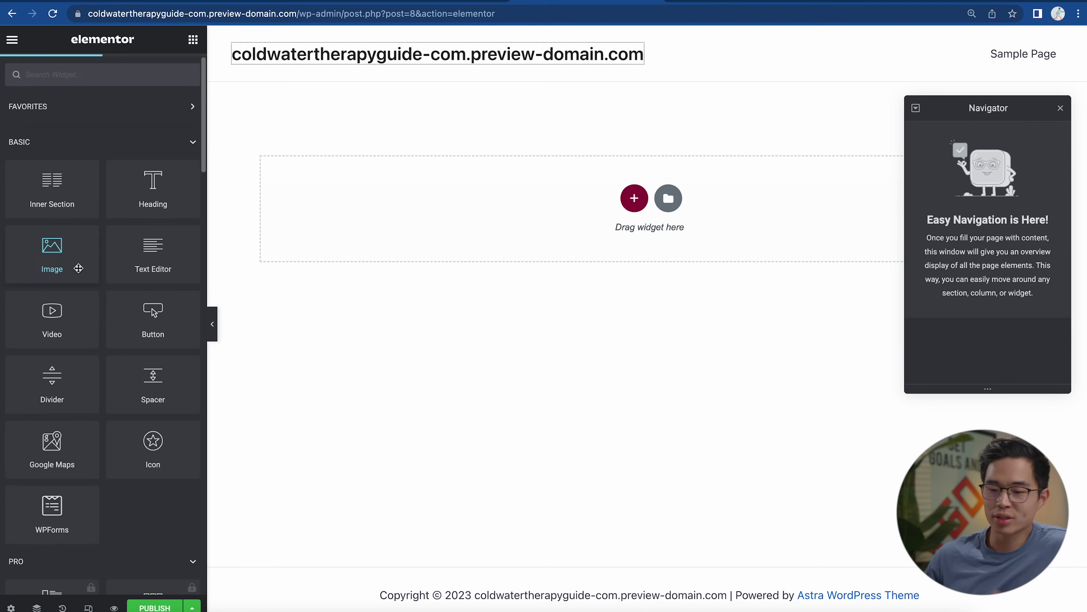
drag(56, 254, 481, 211)
click(88, 183)
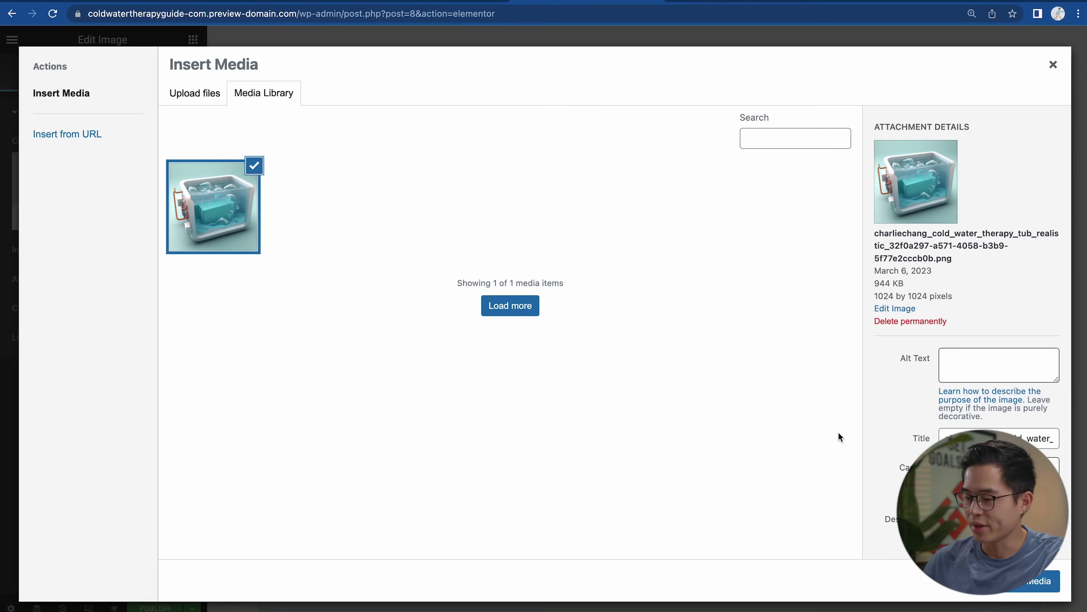
click(1022, 585)
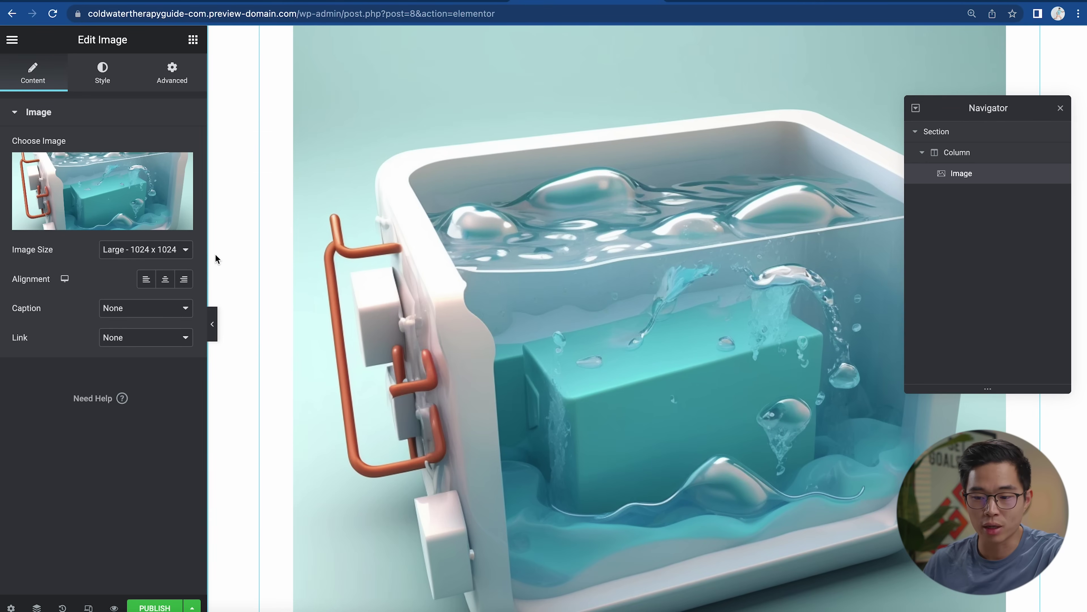
- Set the tub image's size to Full and shrink it so the whole tub fits on the page
click(154, 253)
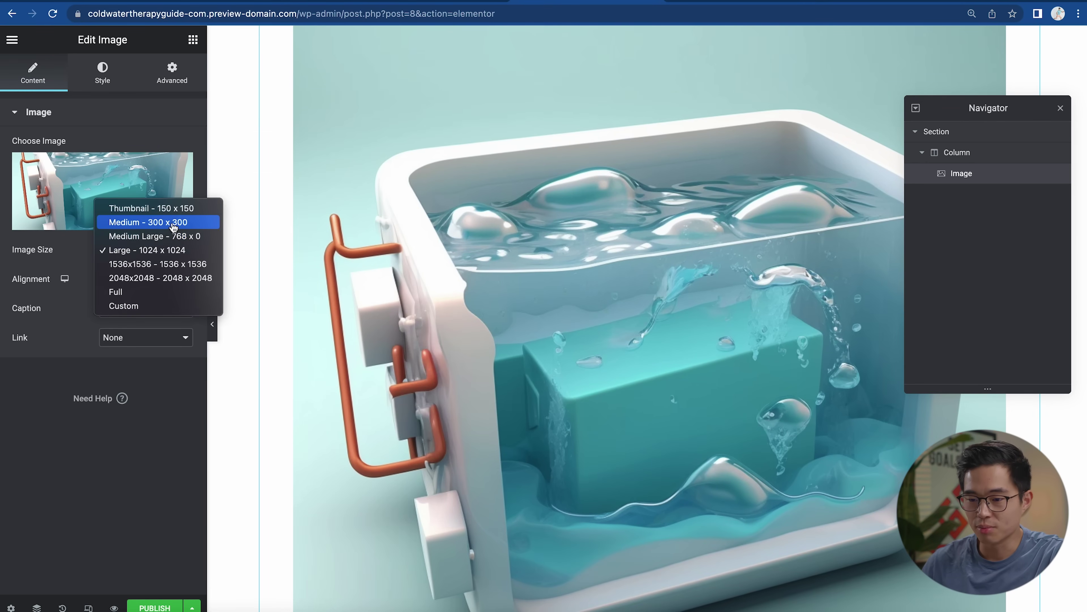
click(172, 227)
click(146, 250)
click(141, 321)
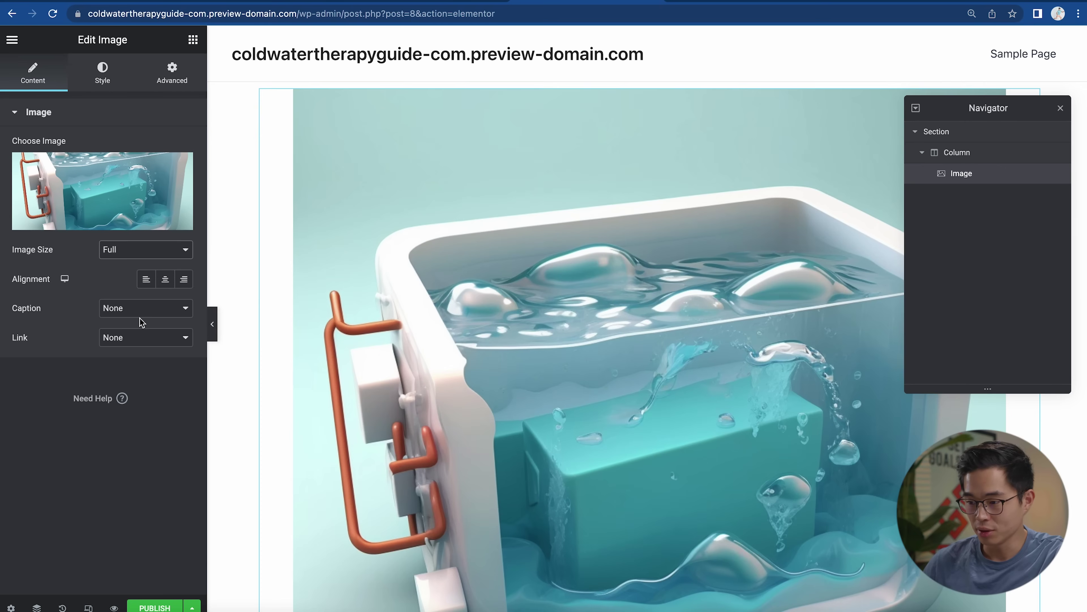
click(112, 72)
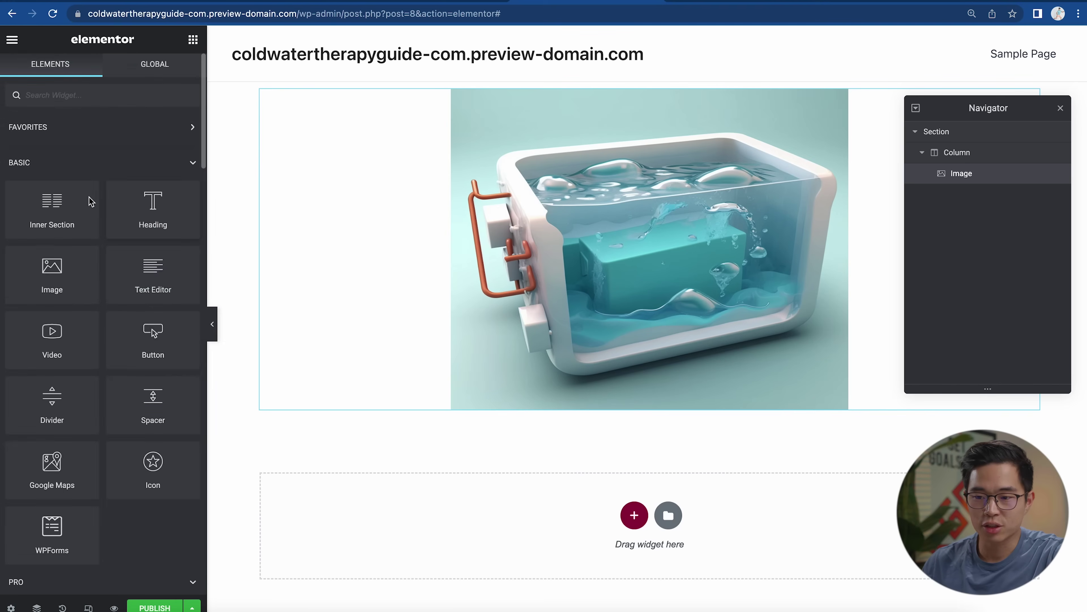
- Add a Heading widget below the image with the text "Cold Water Therapy - Pros and Cons"
drag(194, 234, 555, 502)
triple_click(538, 441)
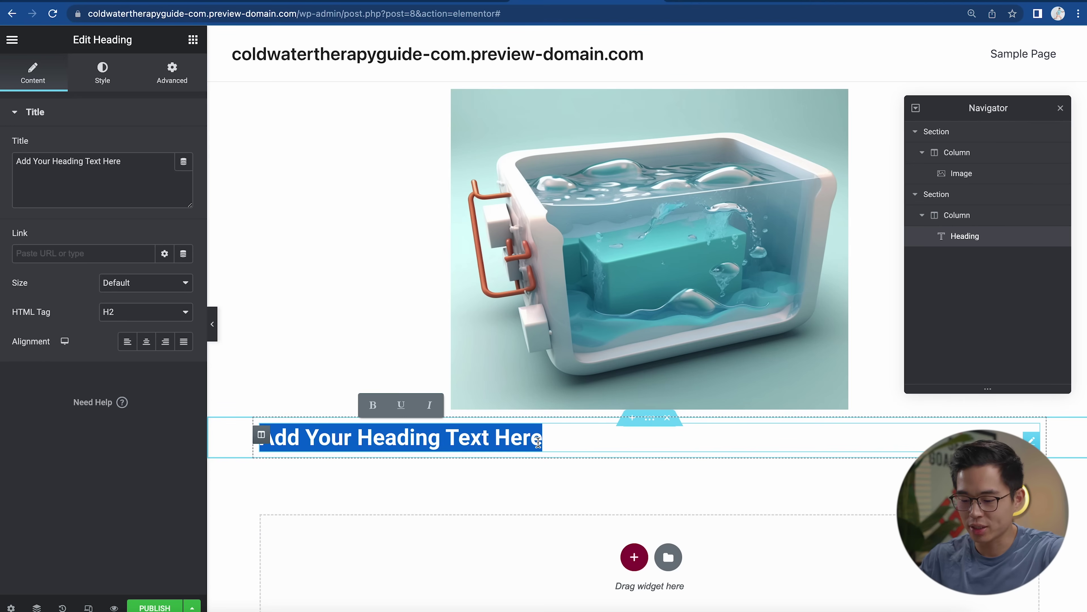
text(Cold Water T)
text(herapy - Pros and Cons)
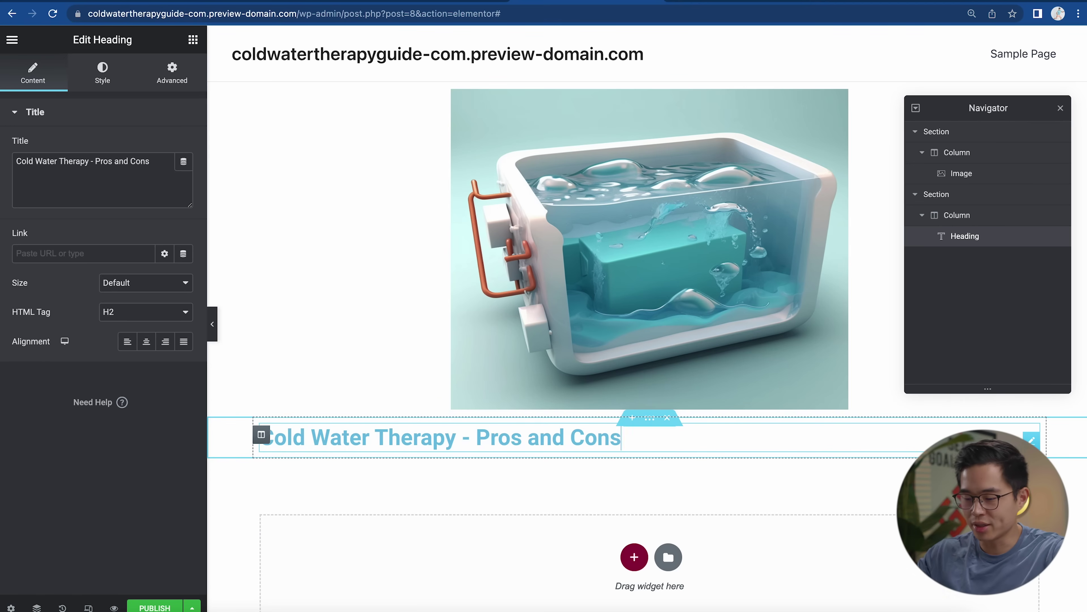
- Center the heading below the image and change its text color to dark purple
triple_click(413, 437)
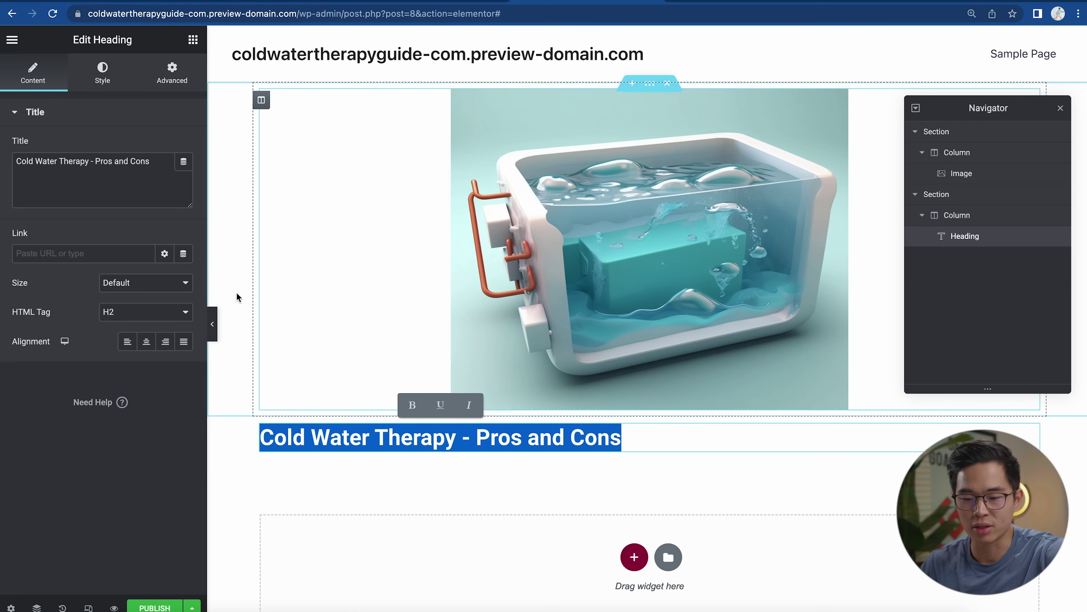
click(146, 341)
click(102, 74)
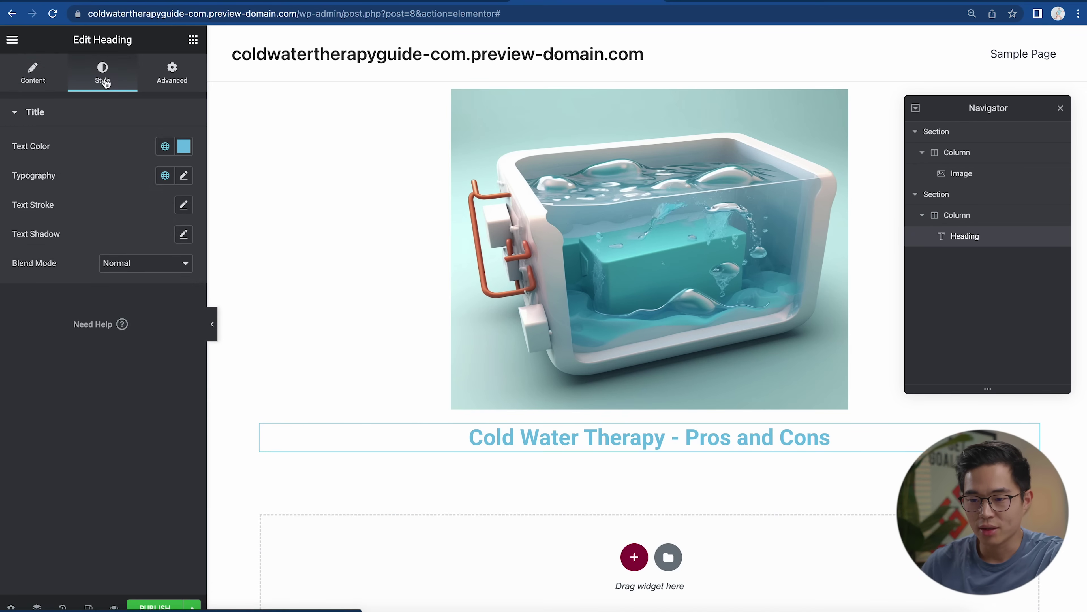
click(184, 146)
drag(112, 326, 150, 326)
click(151, 232)
- Add a Text Editor widget below the heading and fill it with the copied ChatGPT pros and cons as plain text
click(193, 39)
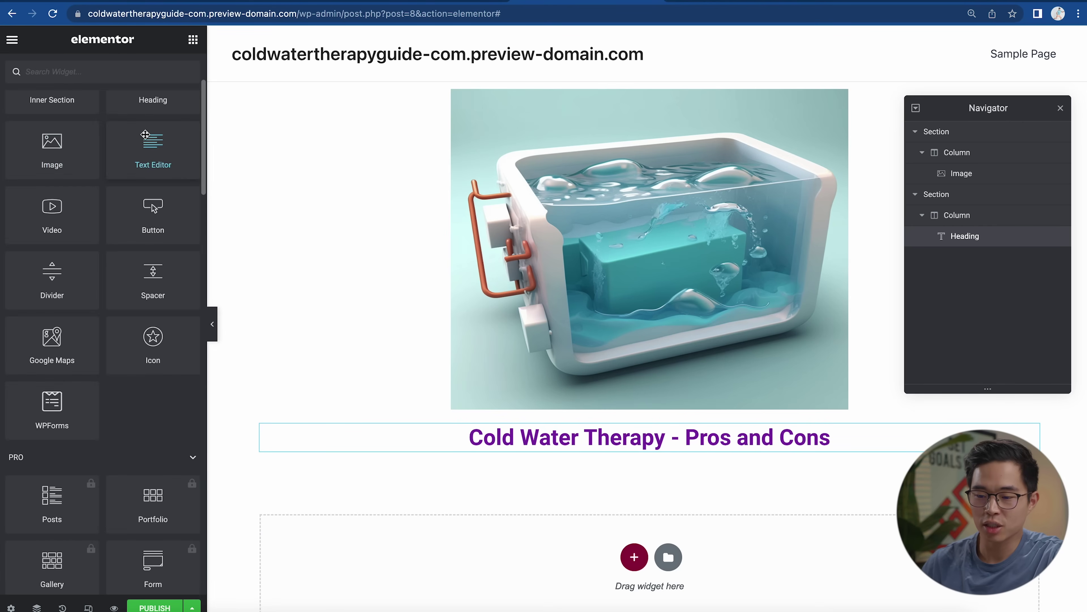
drag(158, 145, 539, 544)
triple_click(546, 475)
key(BackSpace)
key(ctrl+v)
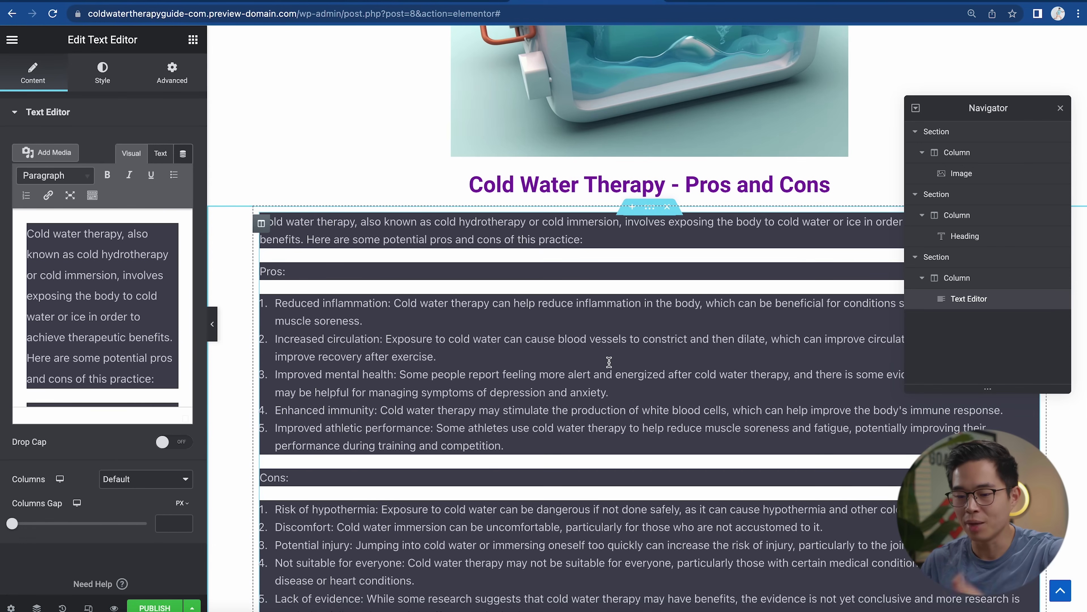
scroll(609, 362, up, 1)
key(ctrl+z)
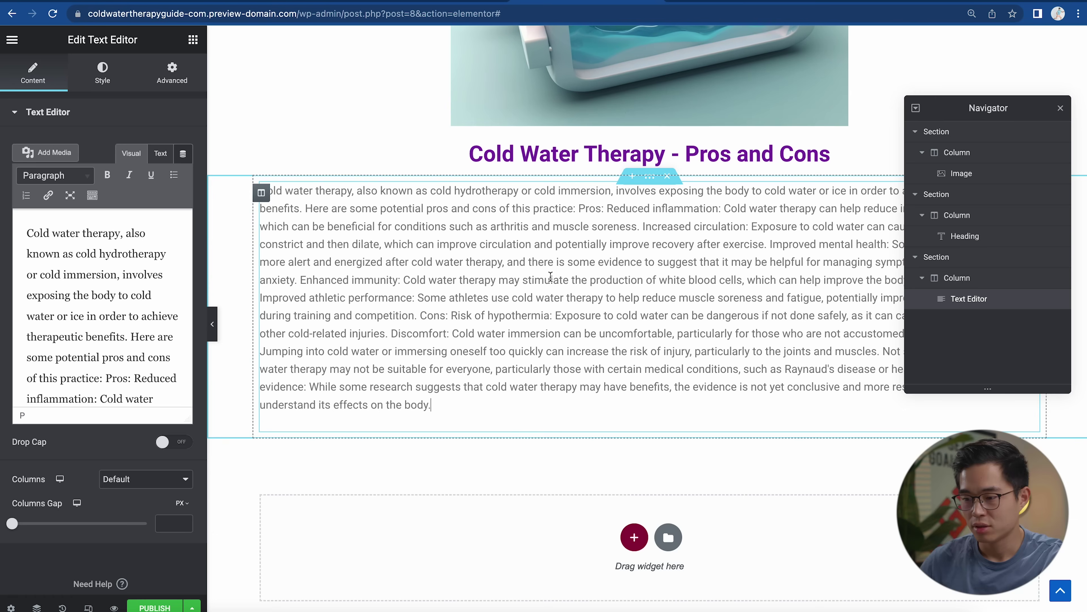
- Move the Navigator aside and split the body text into separate paragraphs starting at "Pros:" and "Cons:"
drag(1034, 107, 1043, 60)
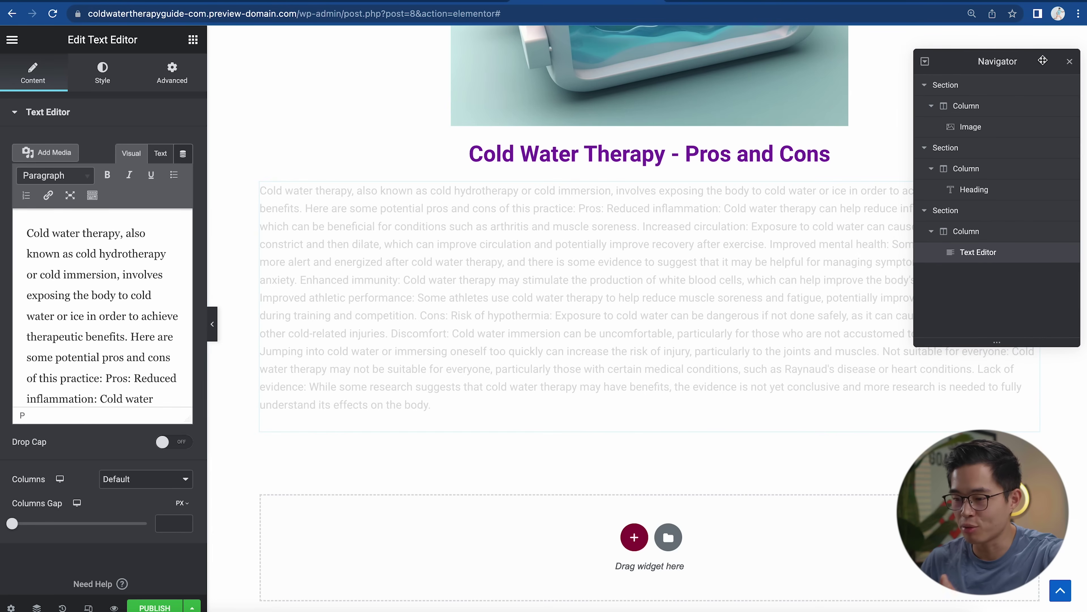
click(579, 209)
key(Return)
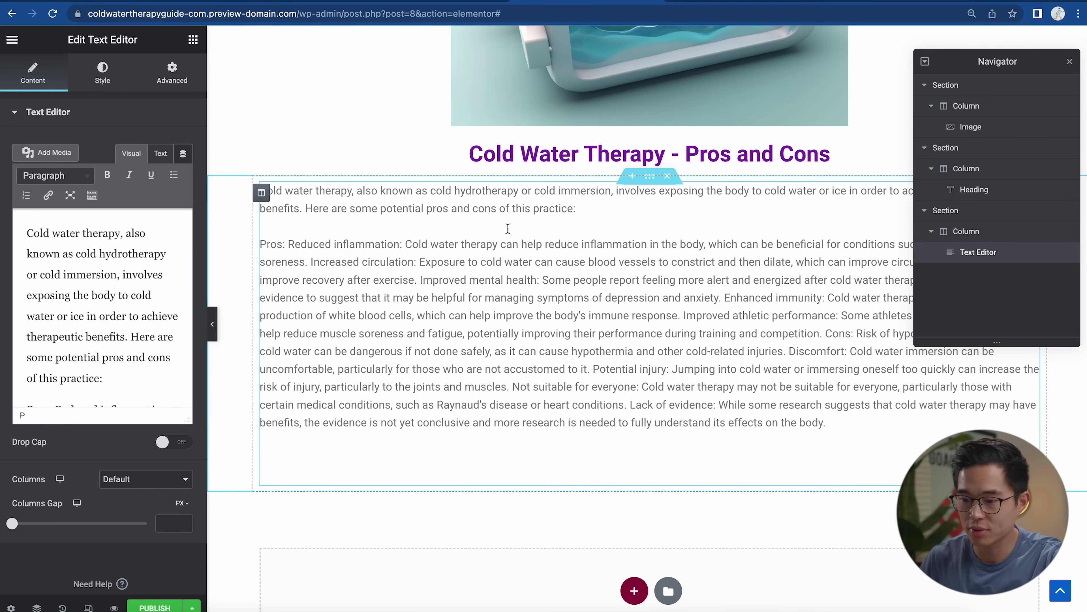
click(827, 333)
key(Return)
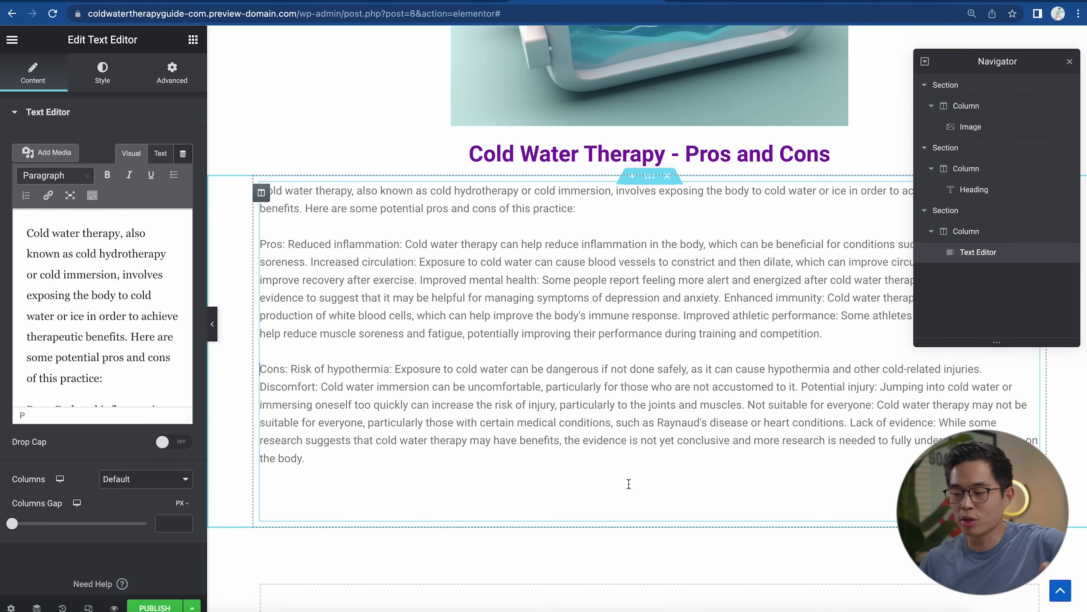
- Publish the finished page and return to its WordPress editing screen
scroll(585, 513, up, 10)
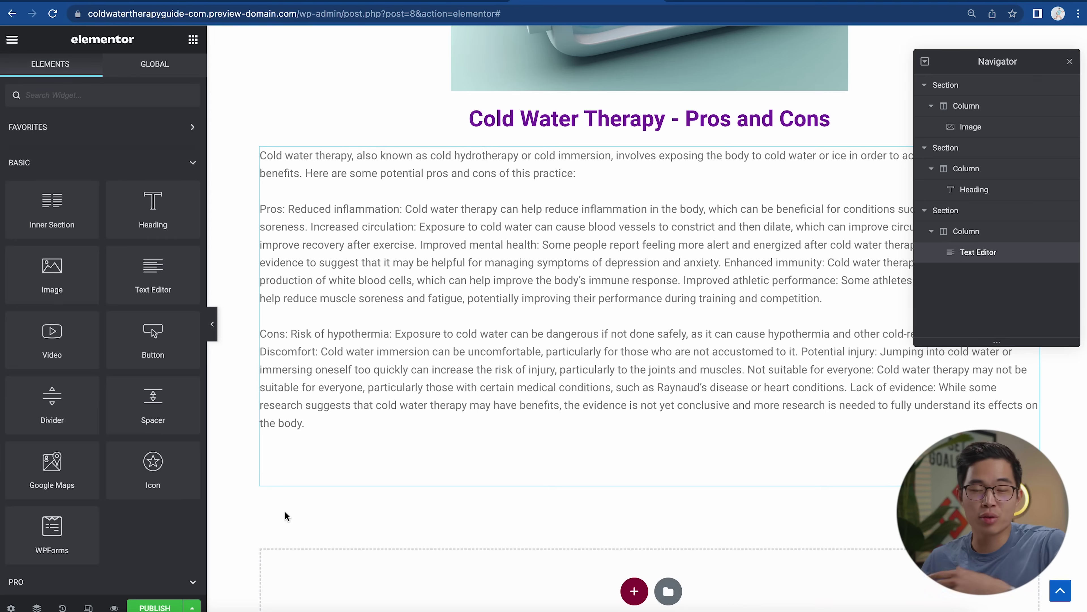
click(158, 604)
scroll(307, 482, down, 2)
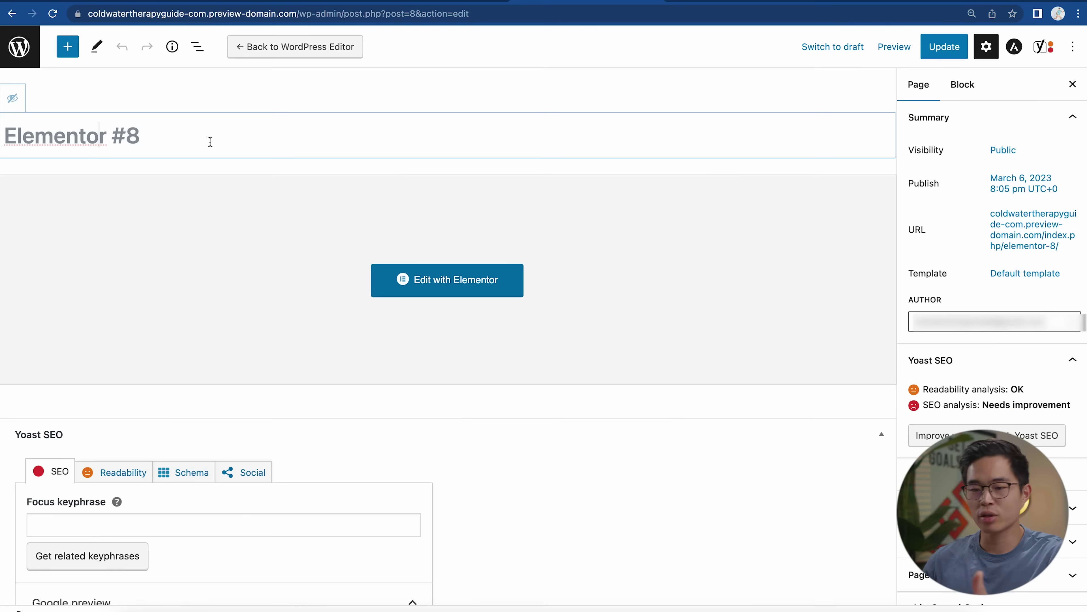
- Examine the published page's title, permalink and Yoast SEO settings
triple_click(177, 141)
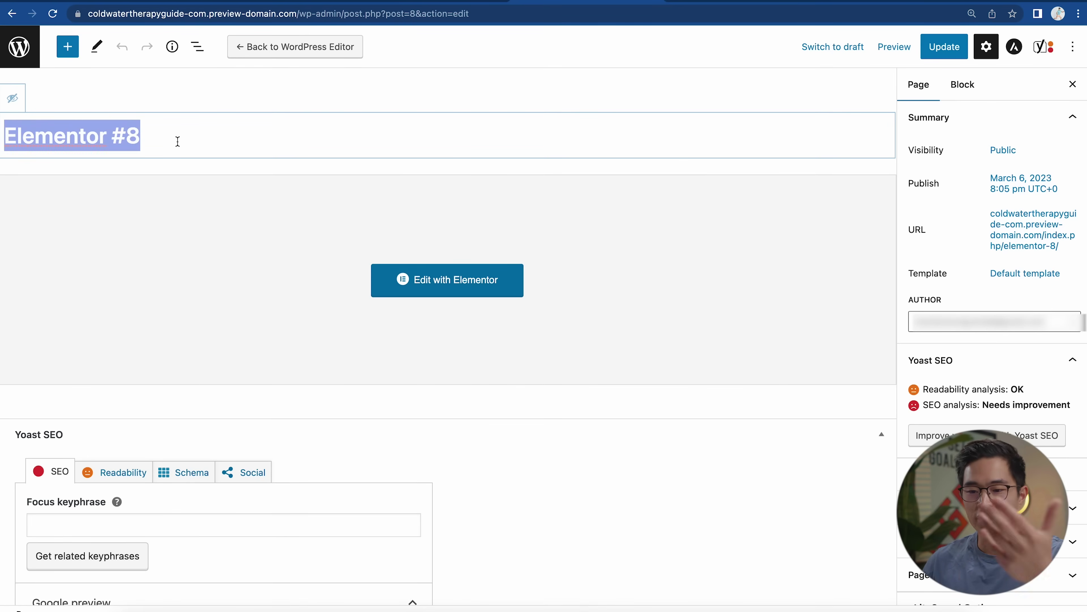
scroll(178, 141, down, 5)
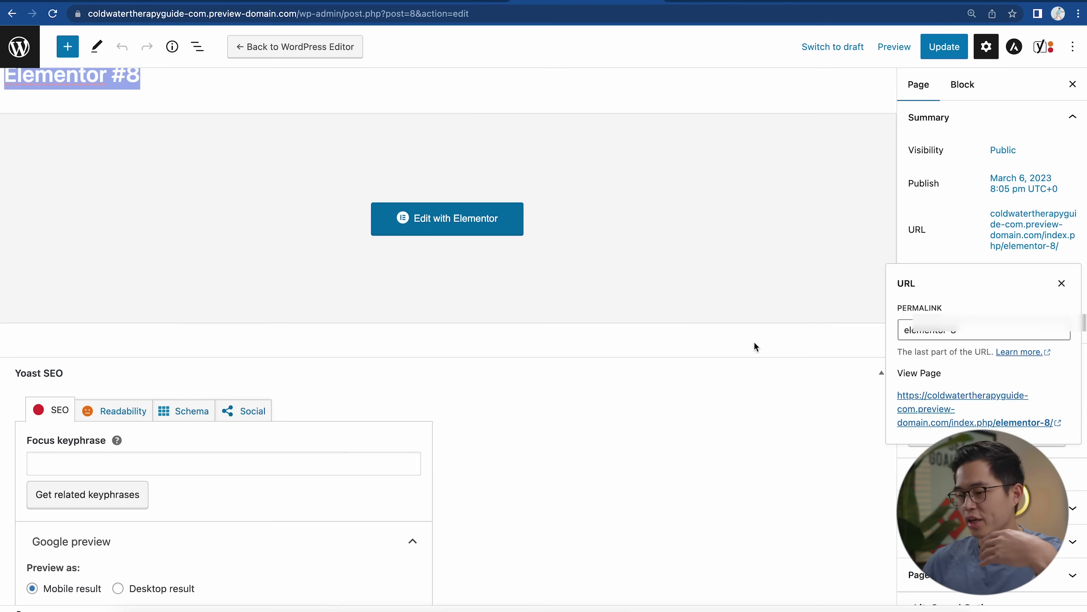
click(754, 342)
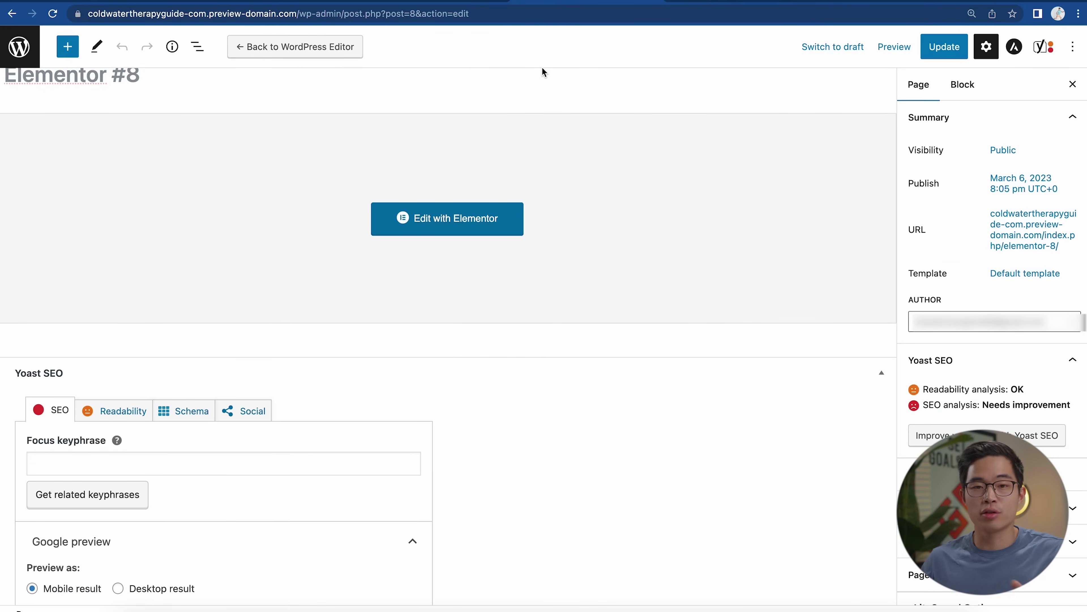
scroll(523, 90, up, 2)
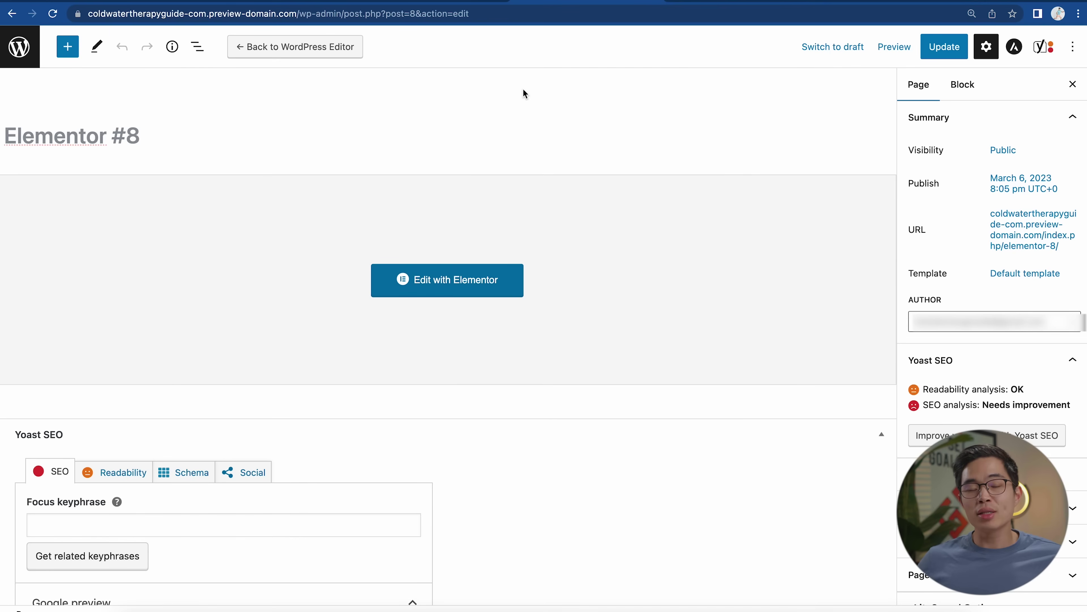